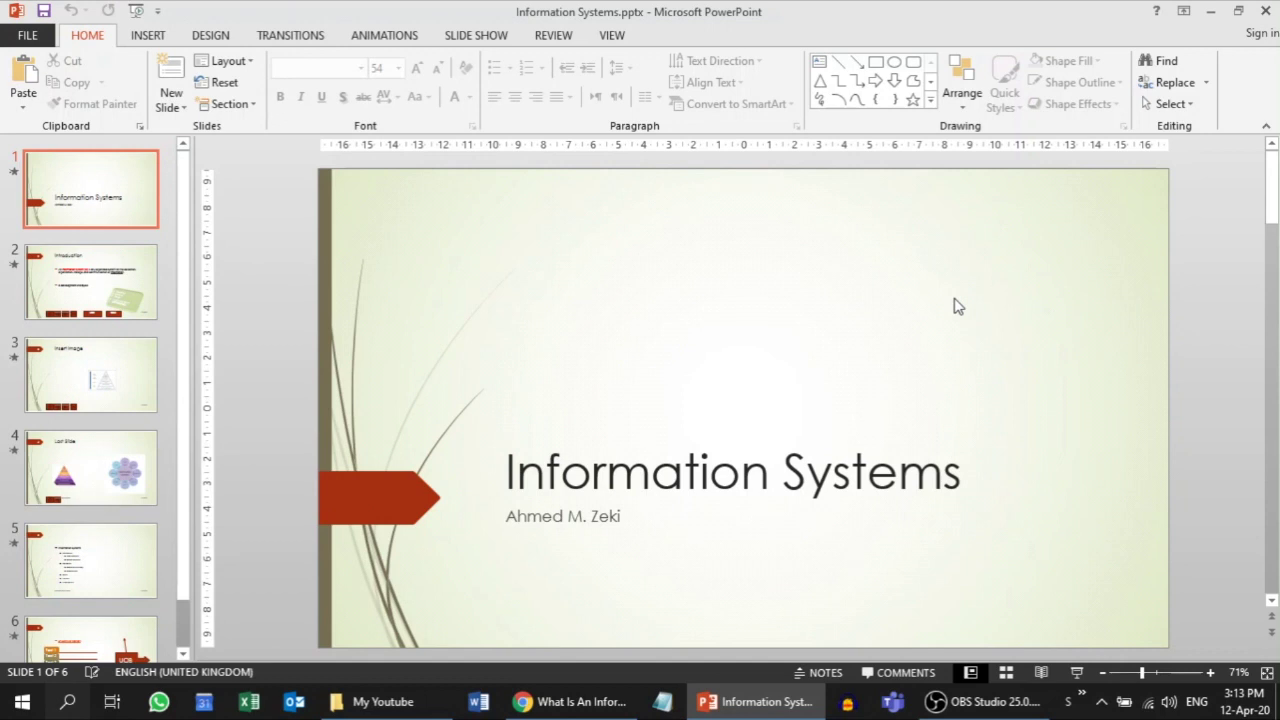
Scroll the slide thumbnails down to slide 6 with the UOB arrow graphic
scroll(848, 322, "down", 2)
scroll(848, 322, "down", 2)
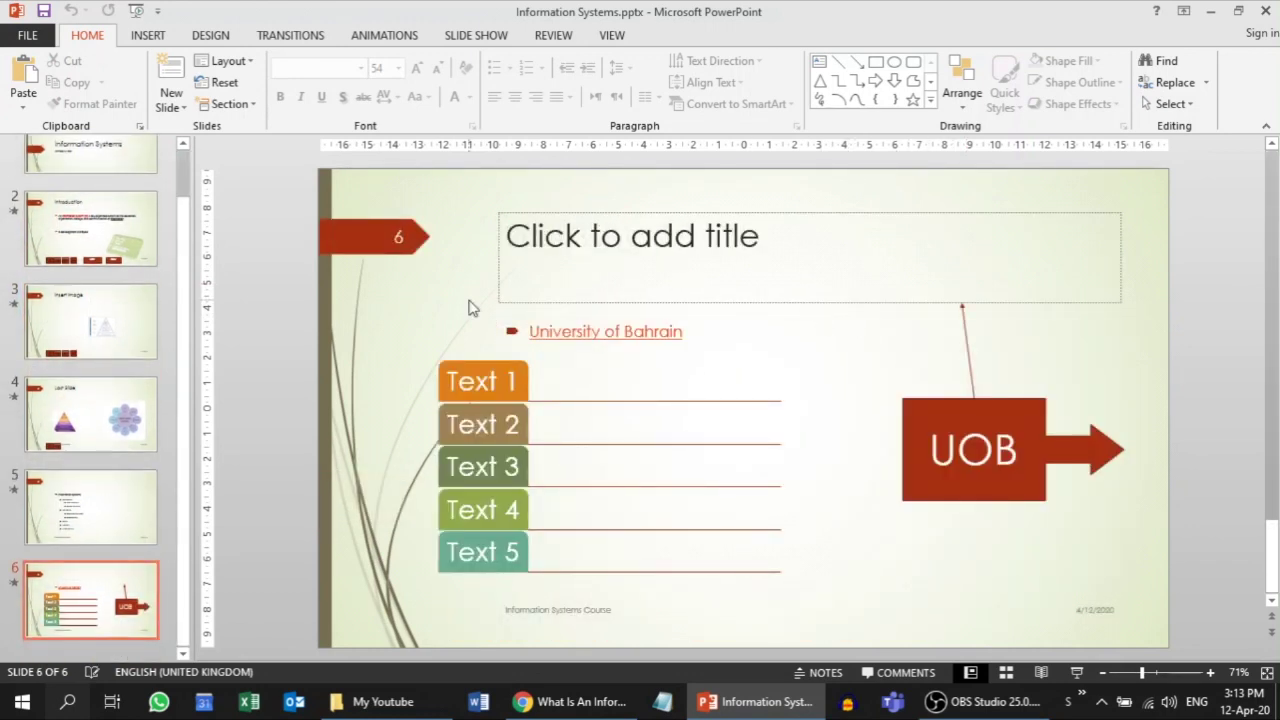
Add a blank slide 7 at the end of the deck and bring up the Insert Video choices
left_click(171, 75)
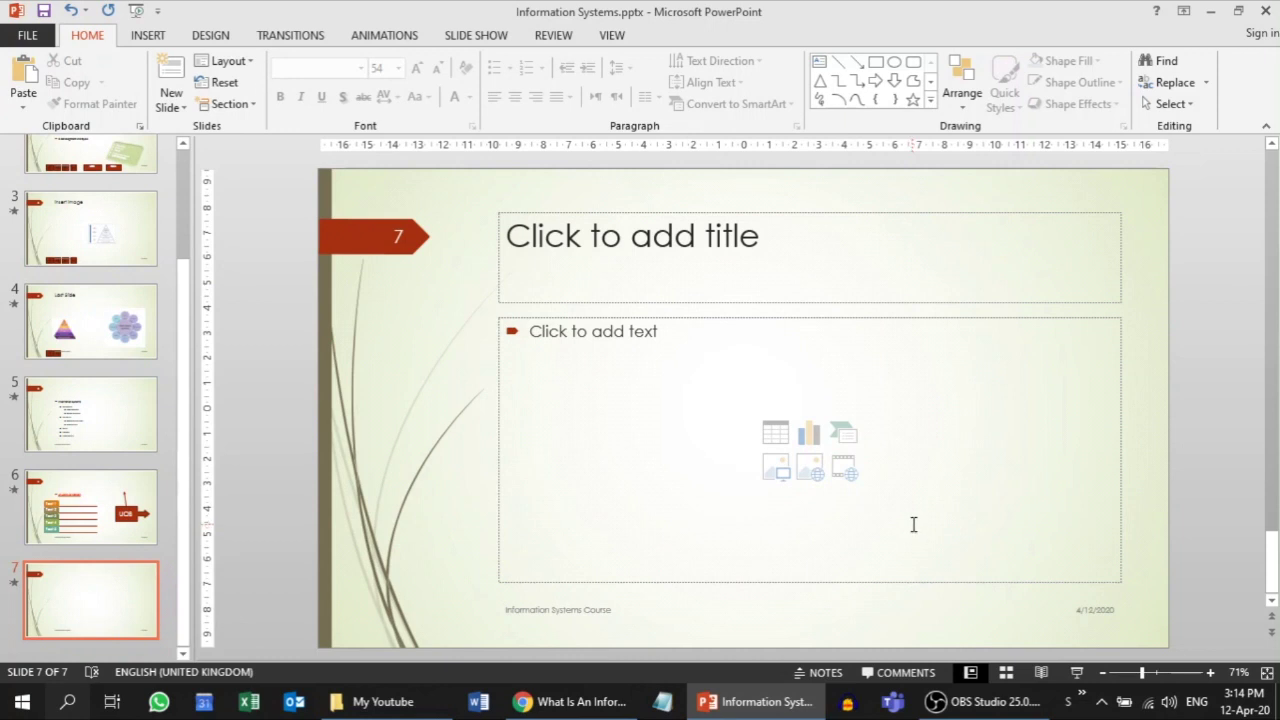
left_click(150, 37)
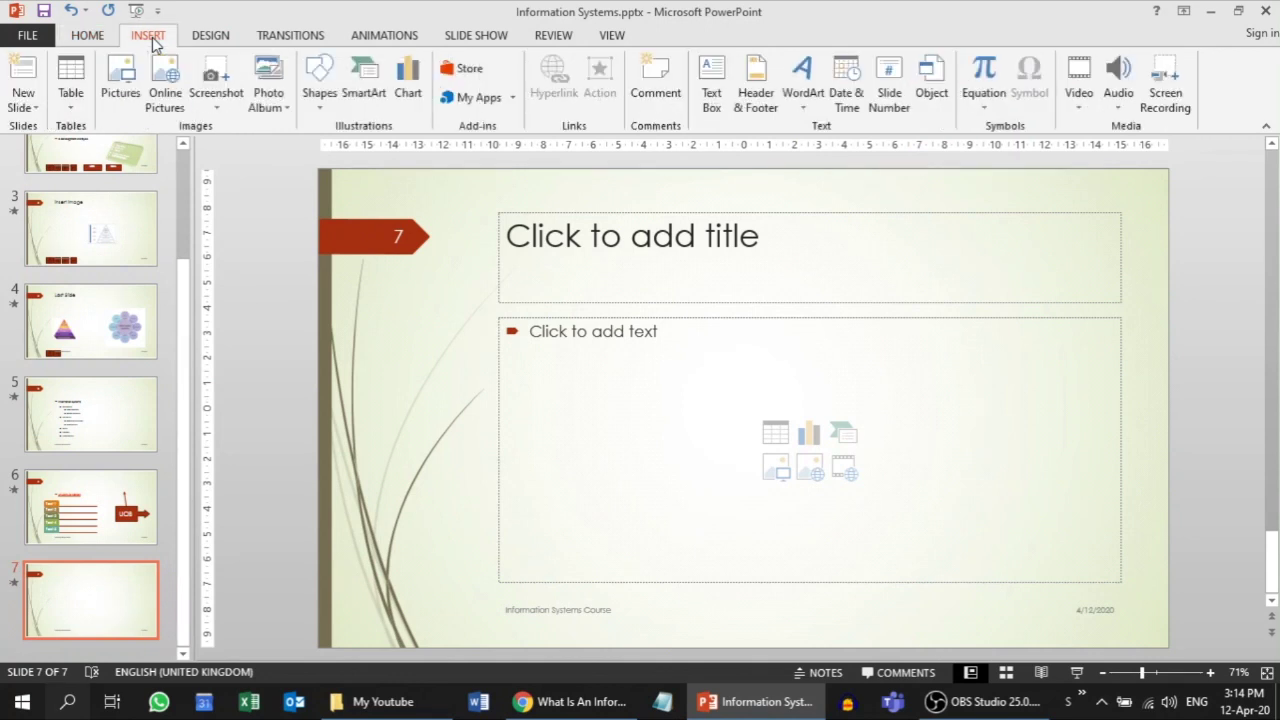
left_click(1082, 100)
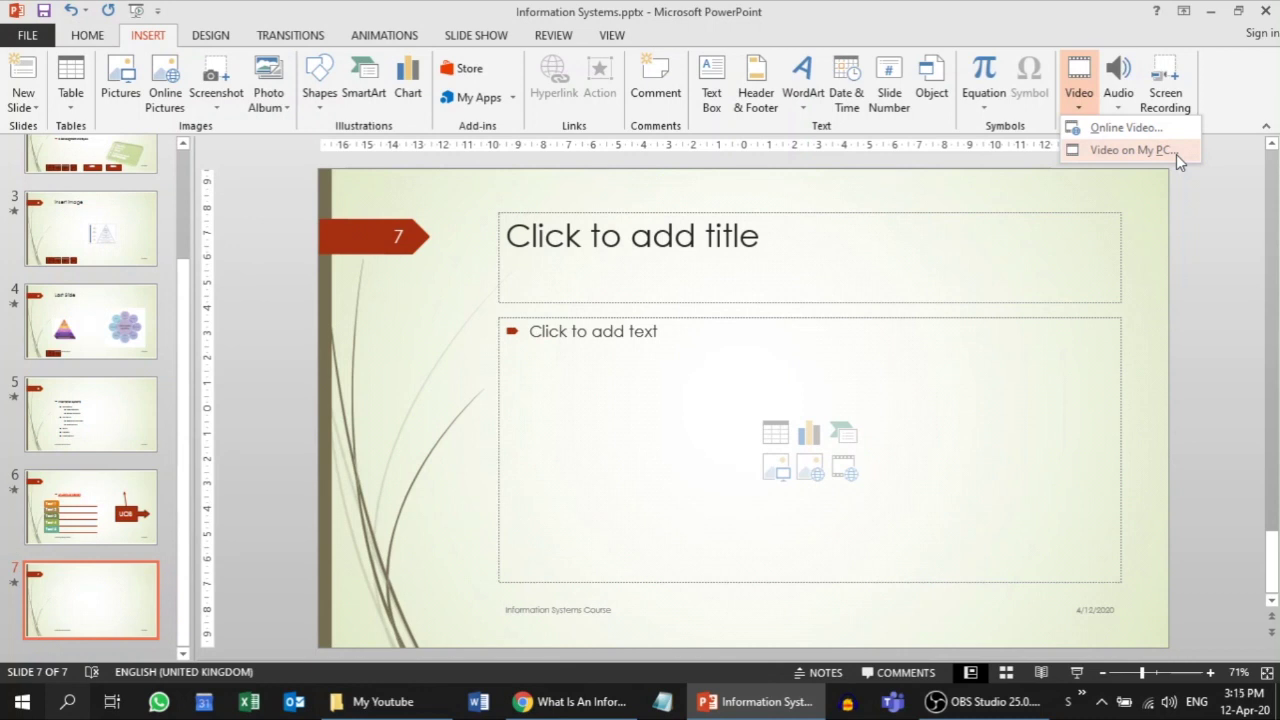
Start an Online Video insert, then switch to Chrome showing 'What Is An Information System?'
left_click(1127, 130)
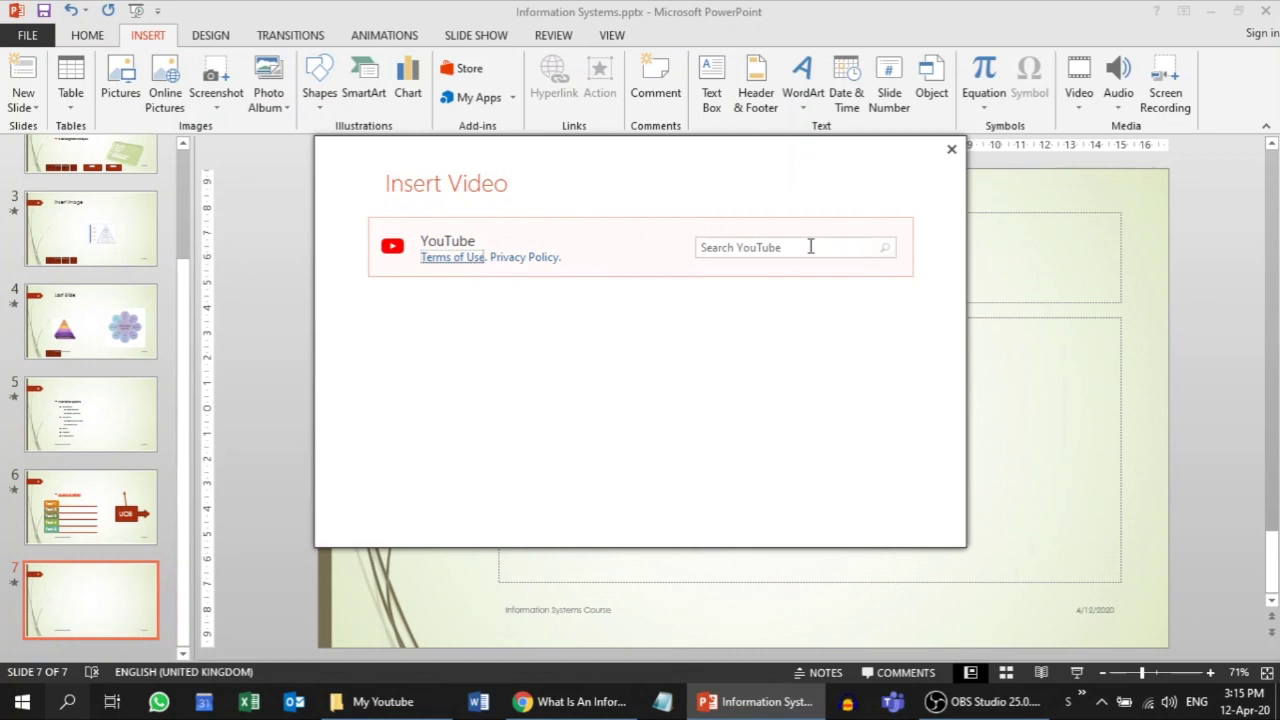
key("alt+Tab")
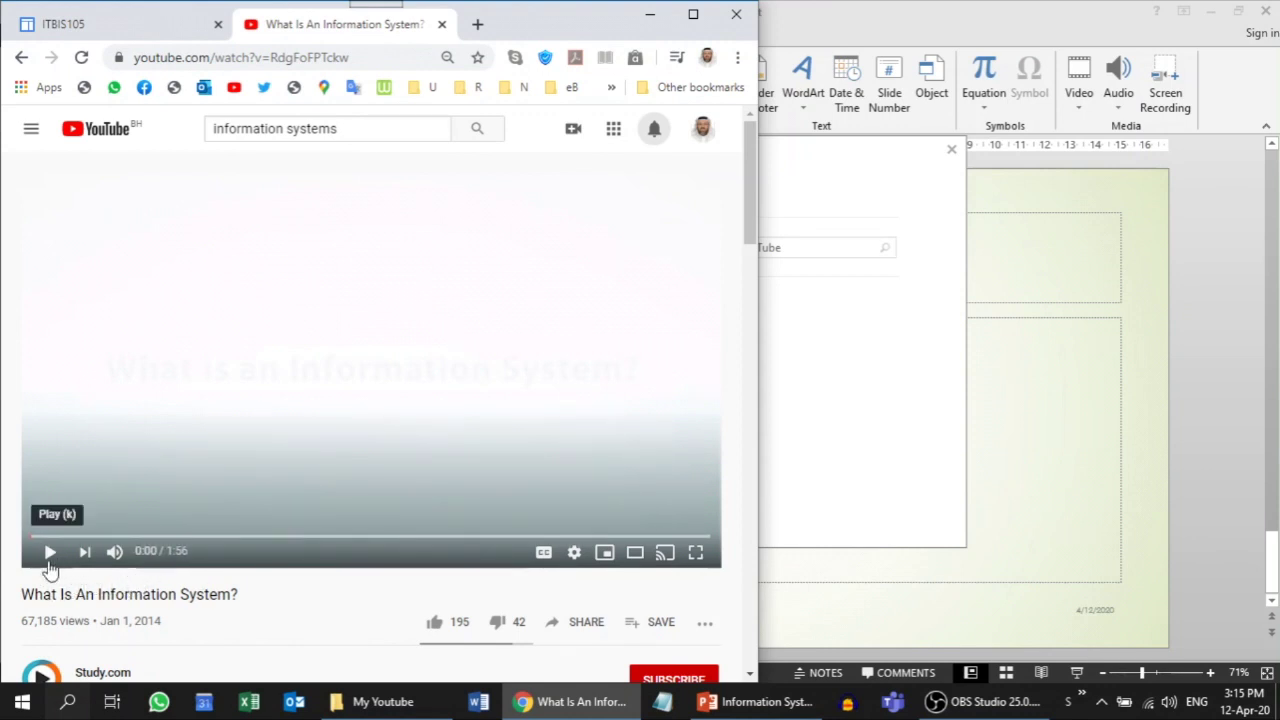
Preview the YouTube video, pausing and scrubbing between 0:47 and 0:59
left_click(50, 553)
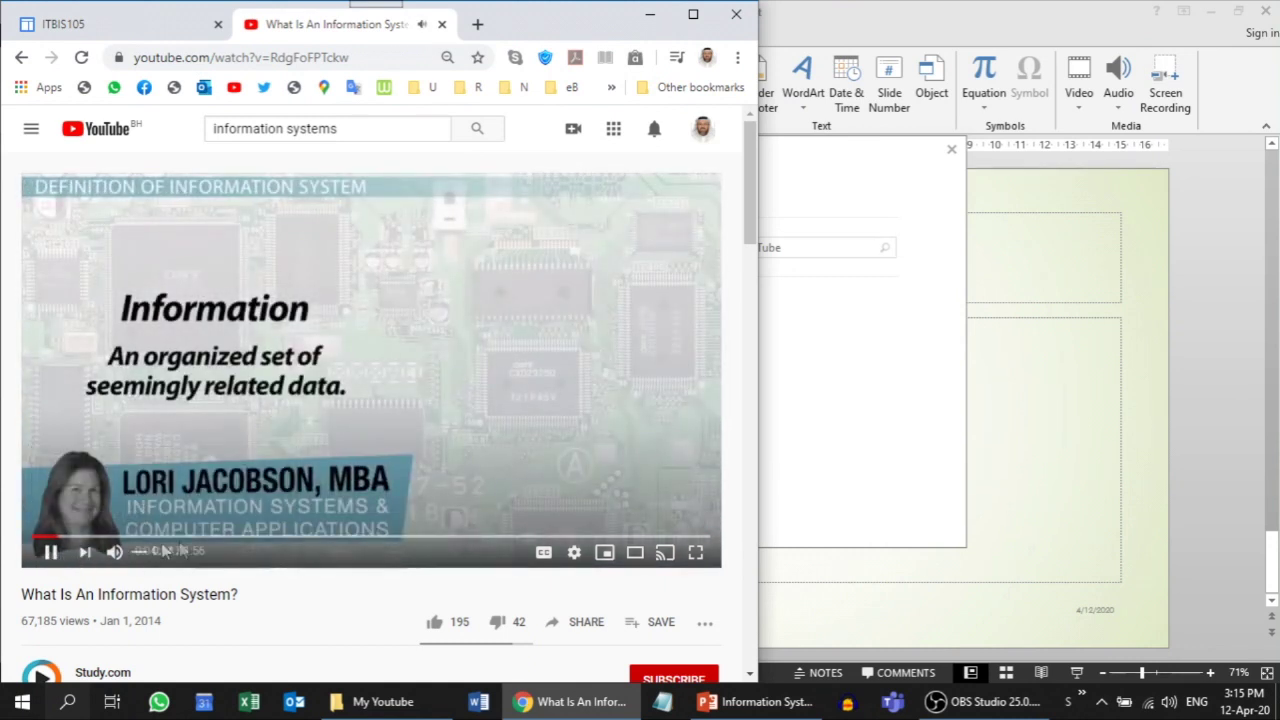
left_click(51, 556)
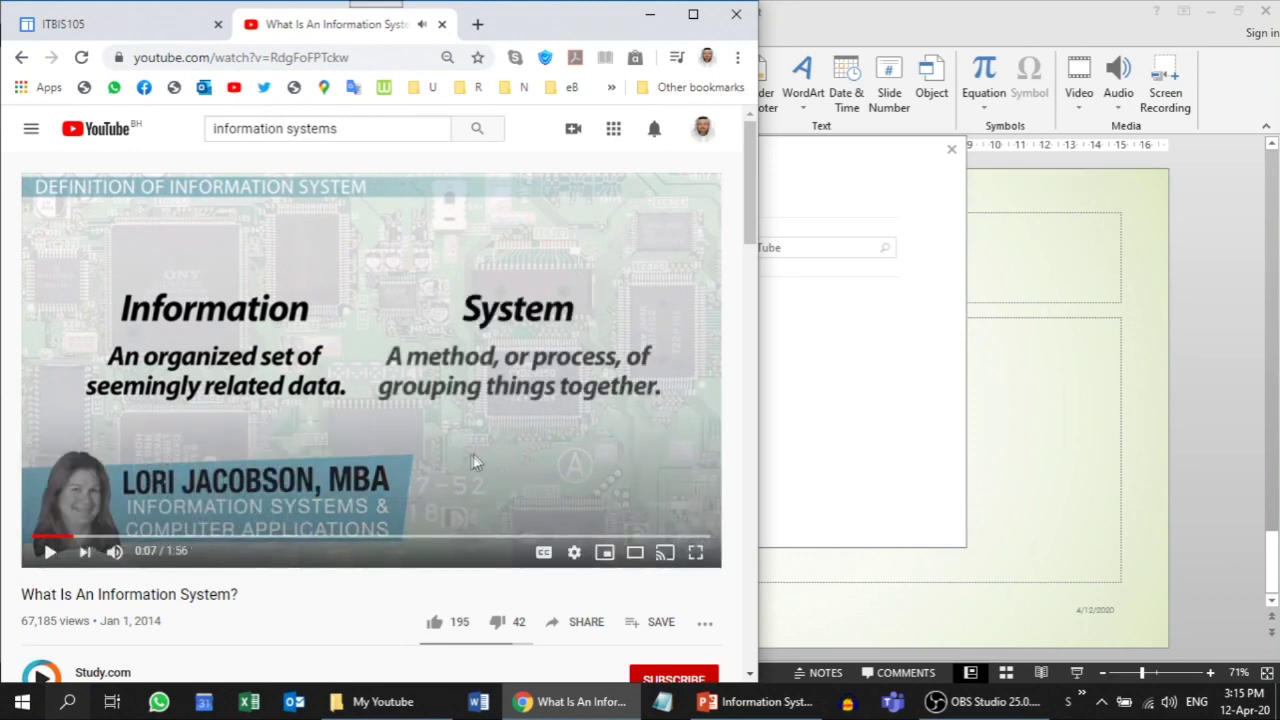
left_click(430, 538)
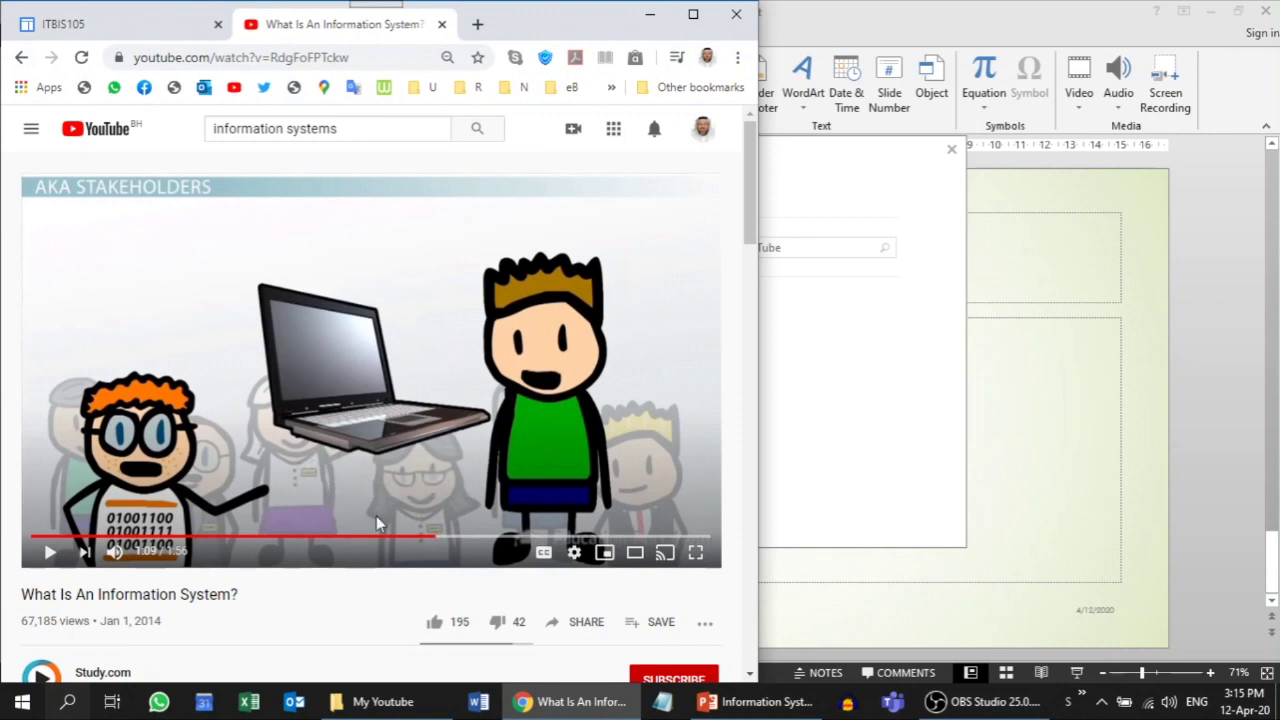
left_click(308, 537)
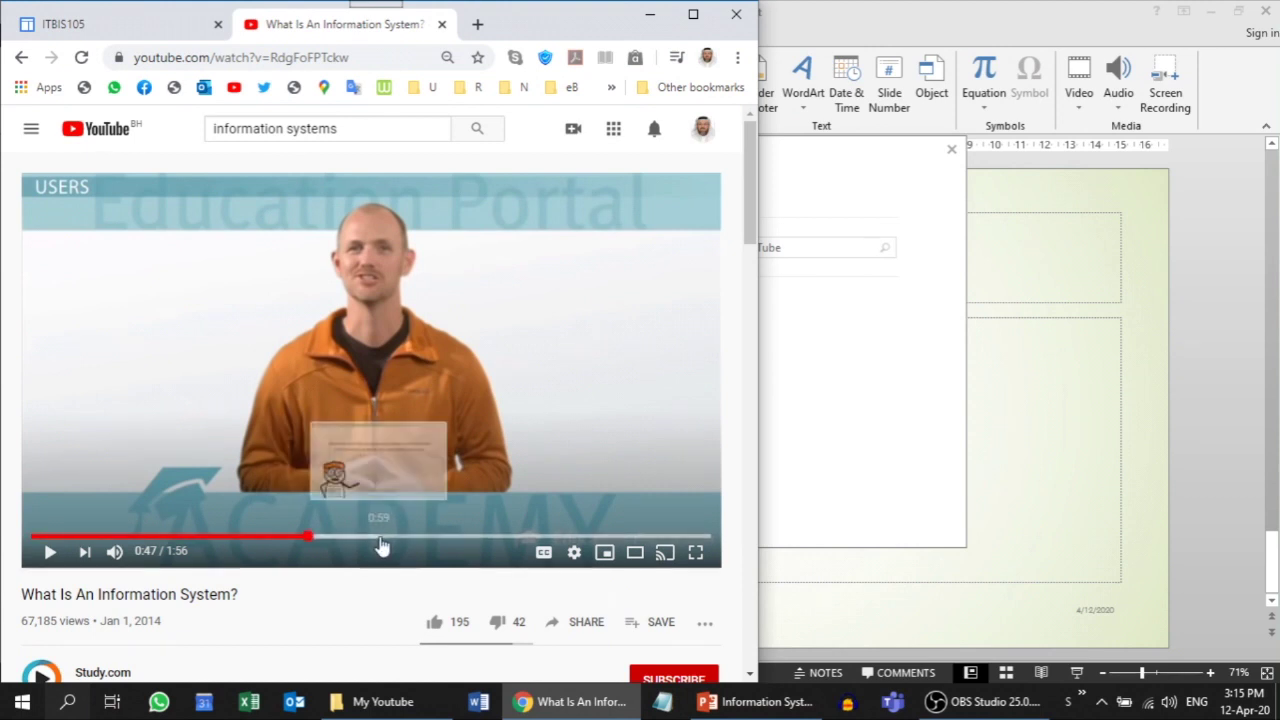
left_click(378, 537)
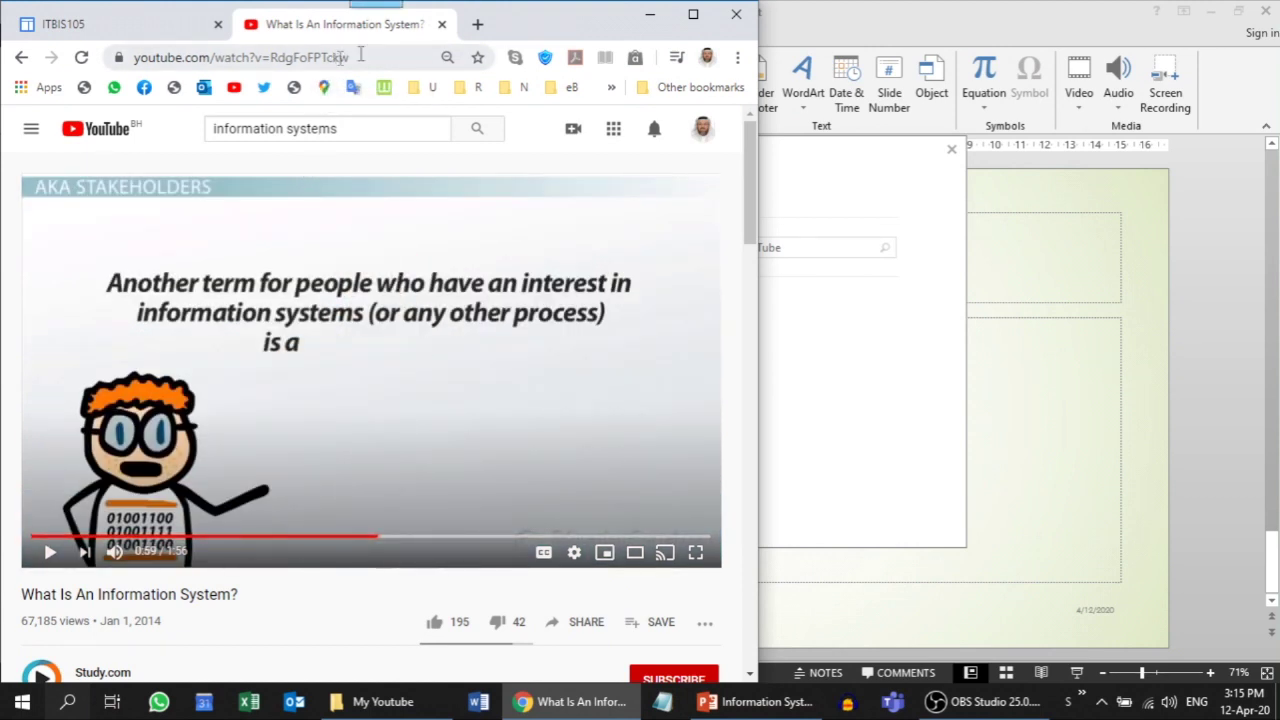
Copy the video's full https address and paste it into PowerPoint's Search YouTube box
left_click(380, 55)
left_click(378, 55)
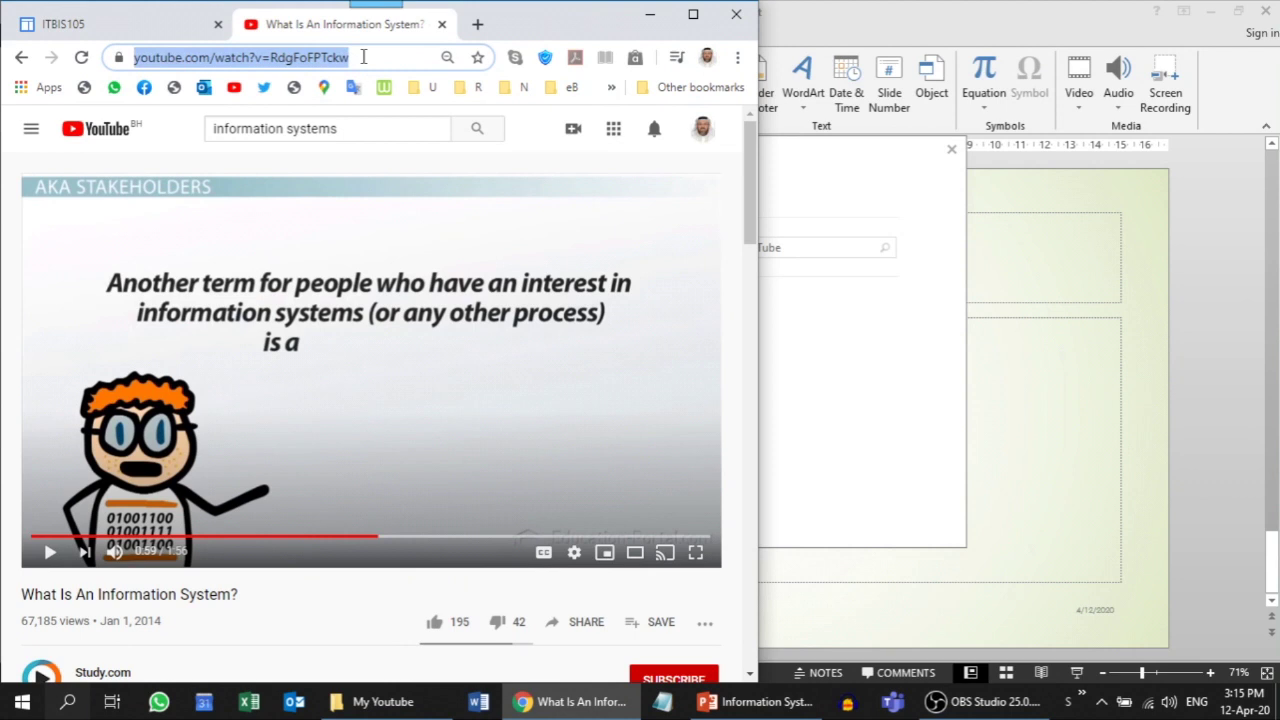
left_click(385, 57)
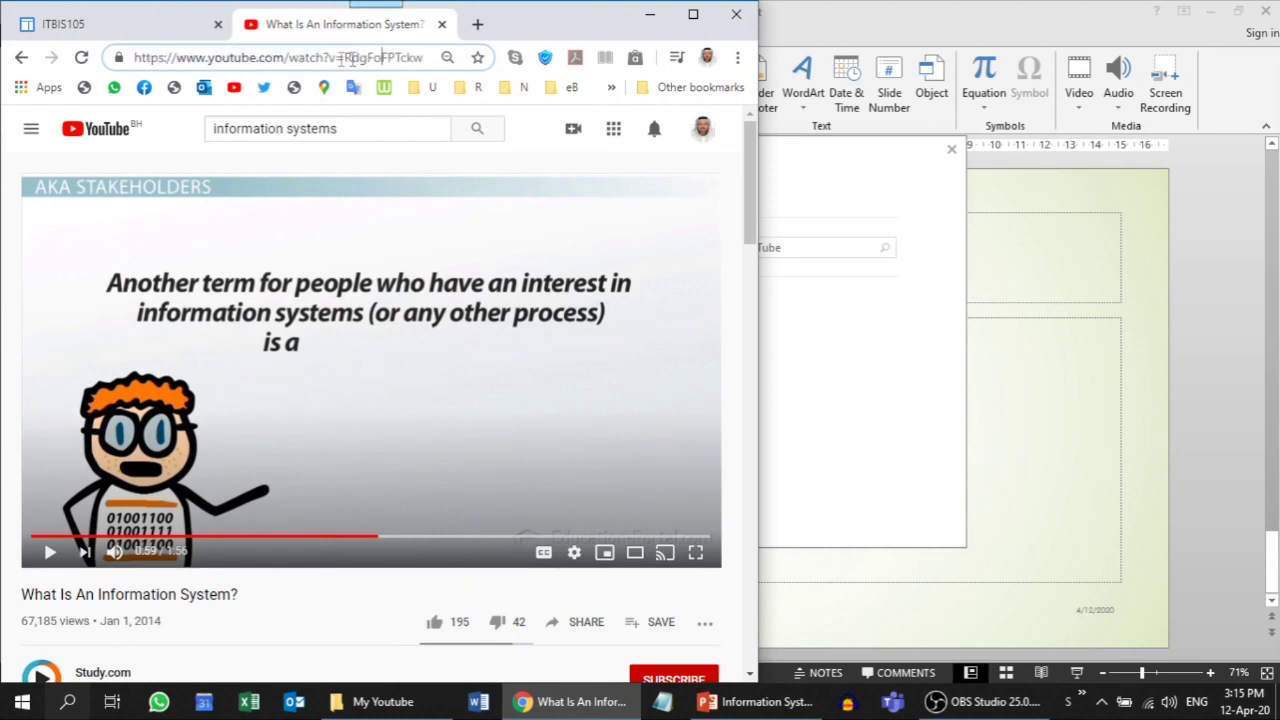
key("ctrl+a")
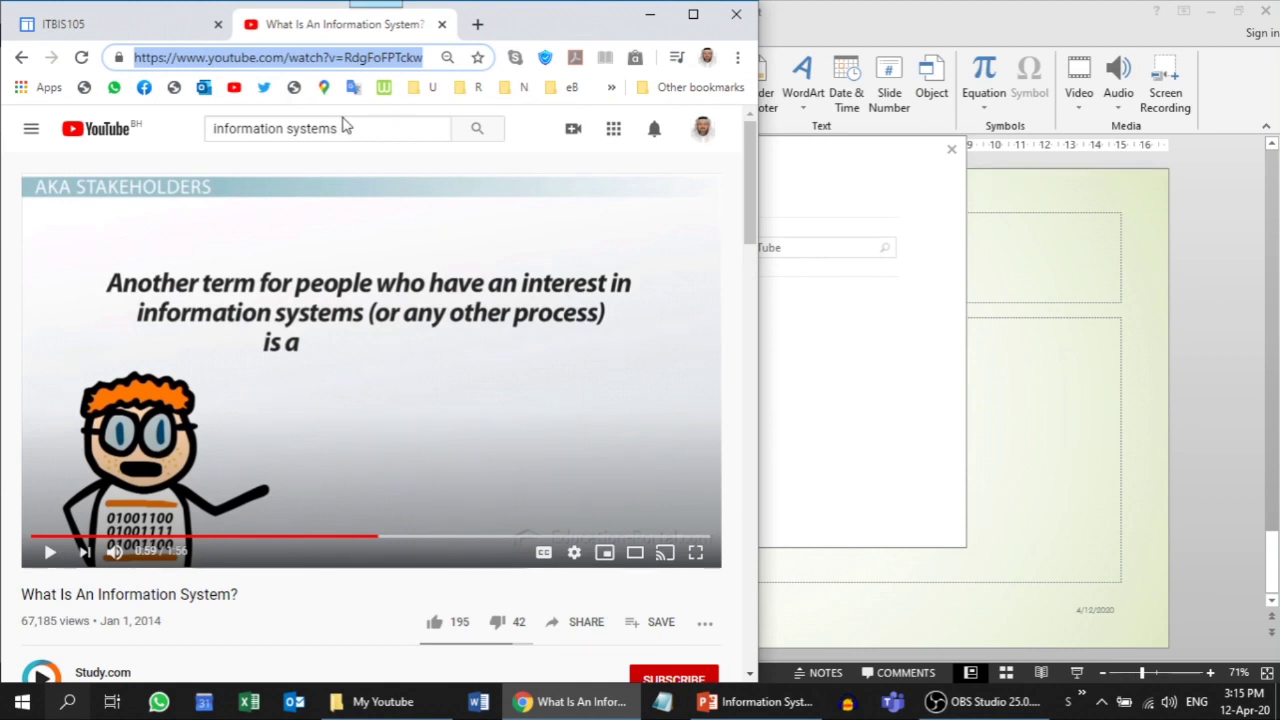
left_click(848, 281)
left_click(766, 247)
key("ctrl+v")
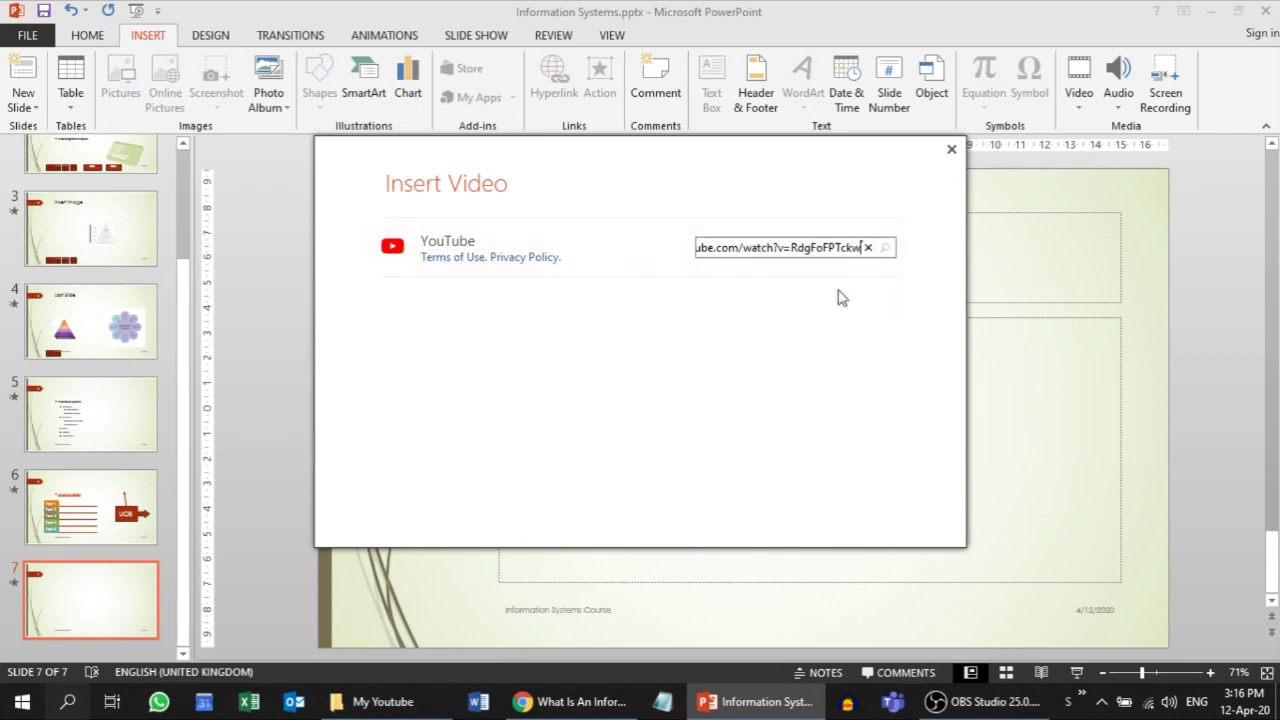
Search the pasted link, insert the found video on slide 7, and centre it horizontally
key("Return")
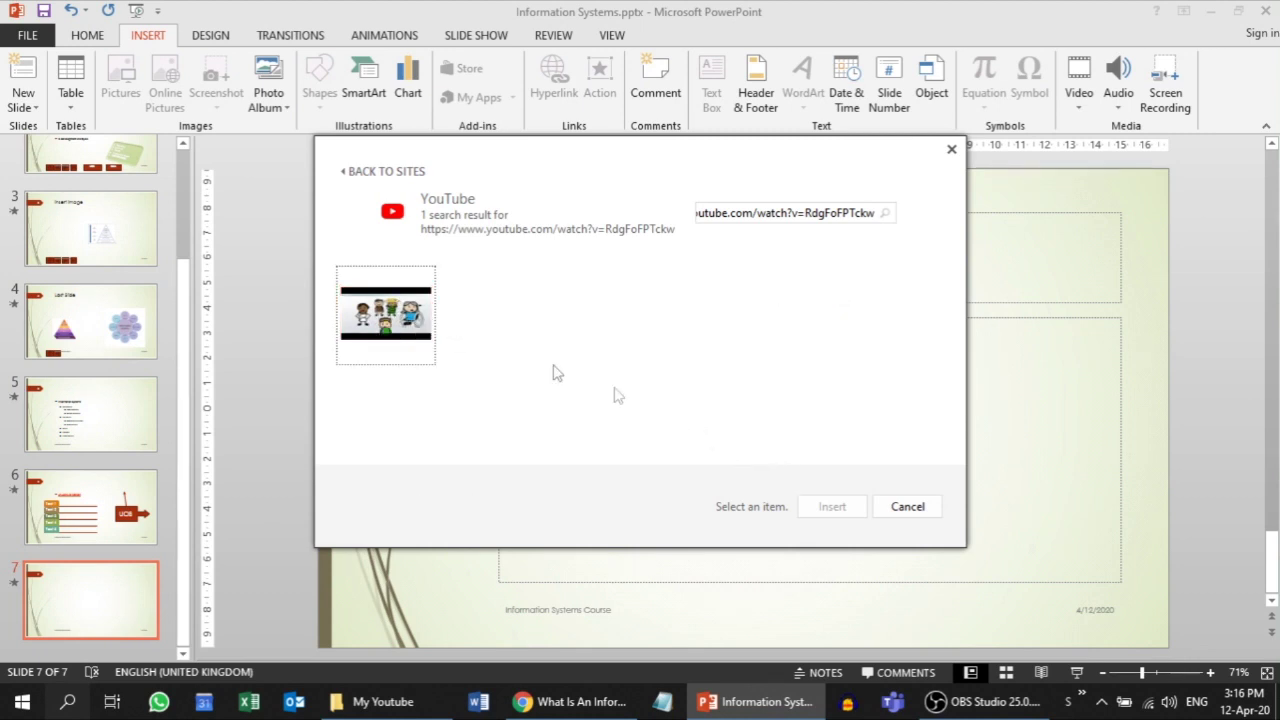
left_click(395, 318)
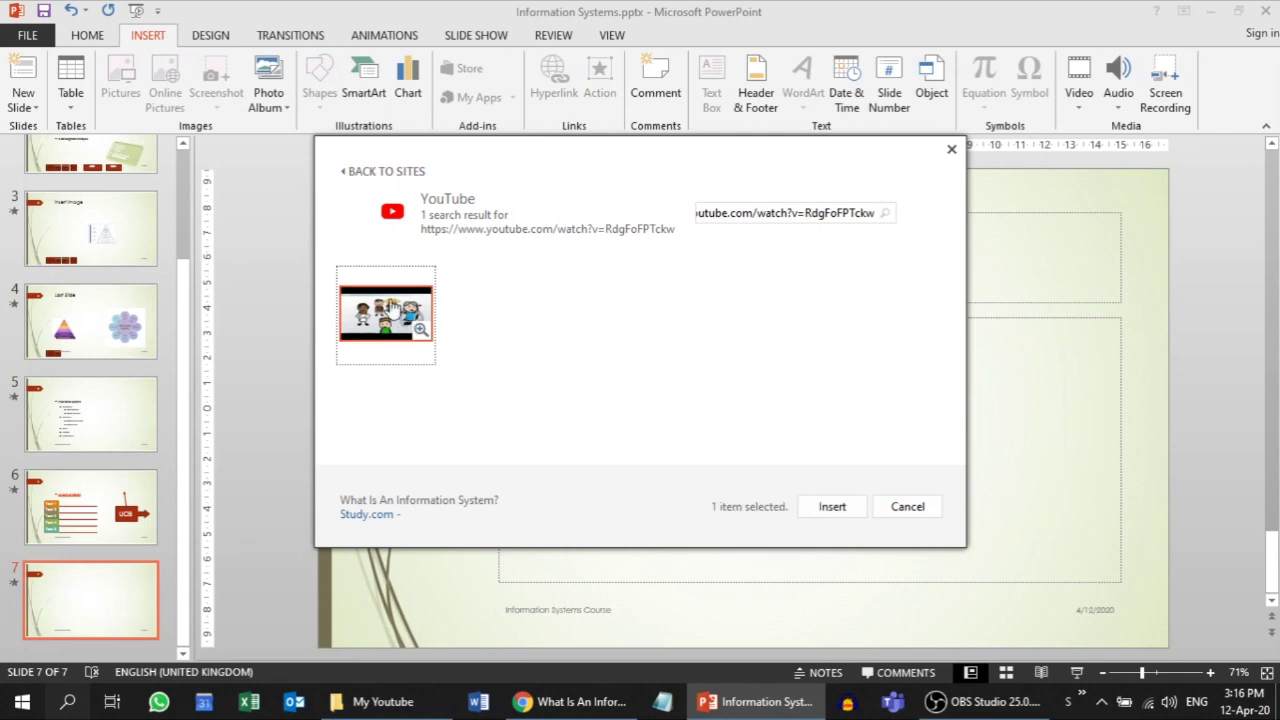
left_click(843, 508)
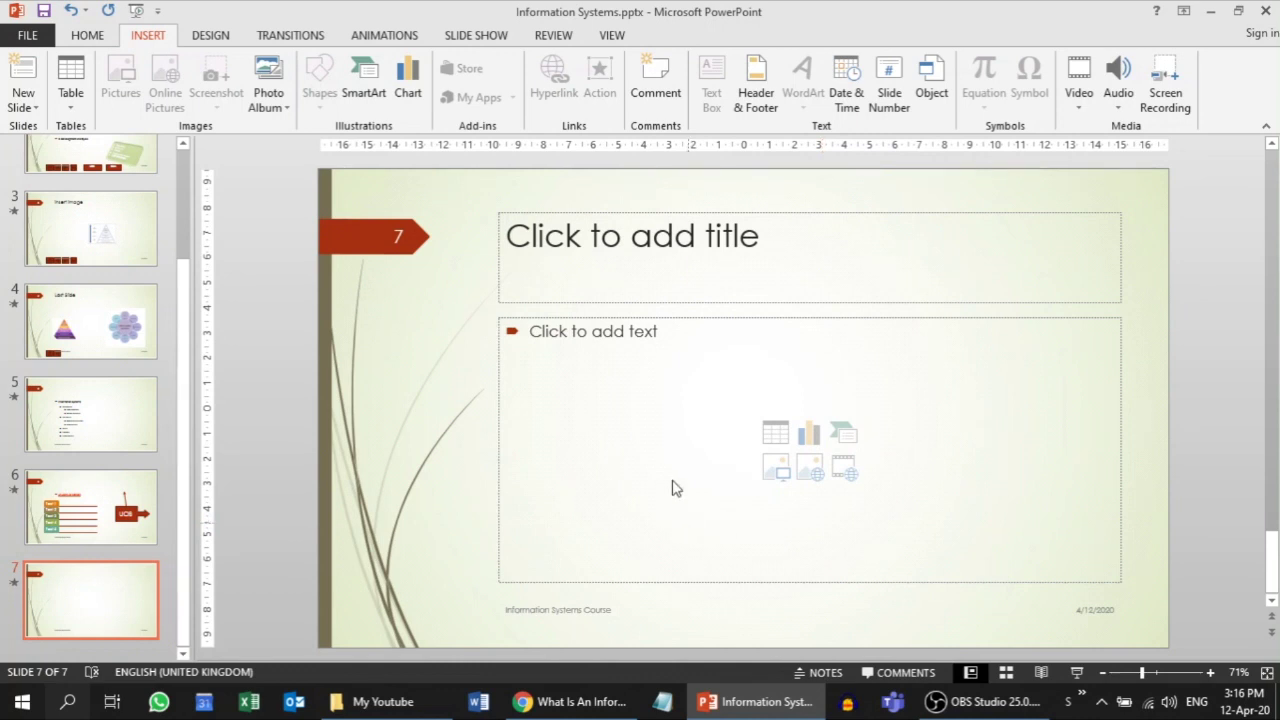
left_click_drag(790, 444, 790, 443)
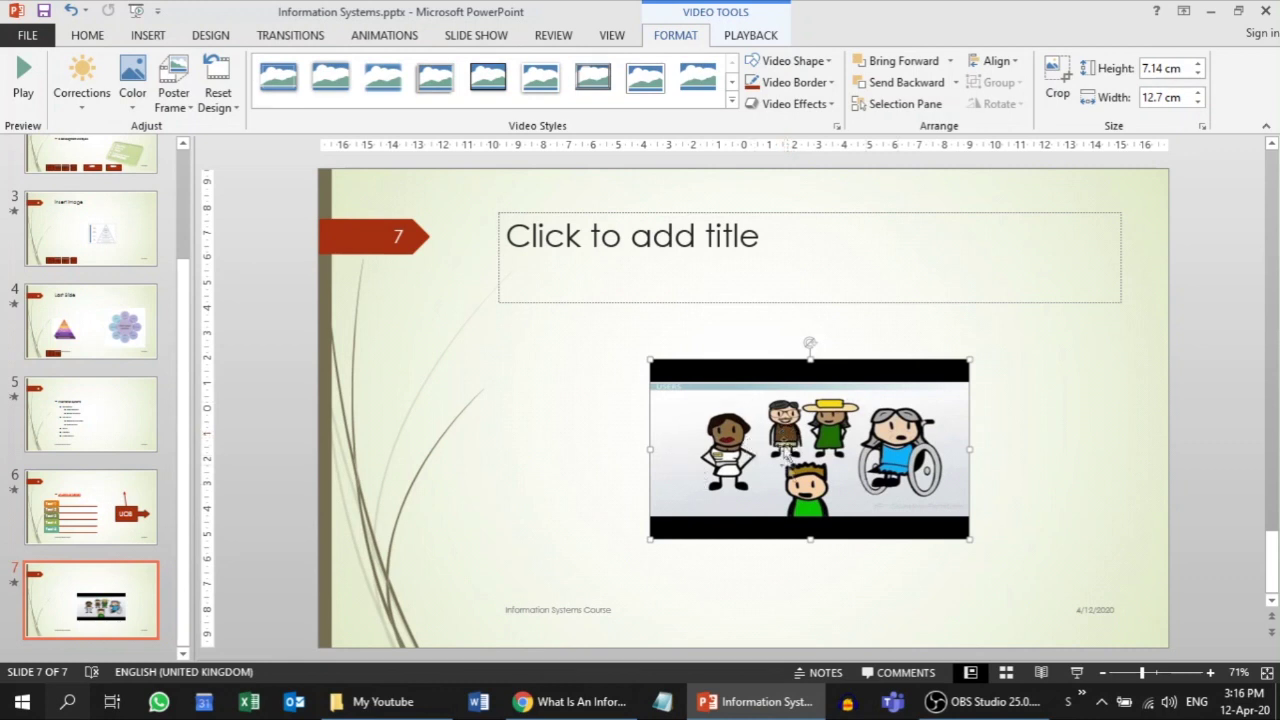
Run the slide show from slide 7 and activate the embedded YouTube player
left_click(1078, 673)
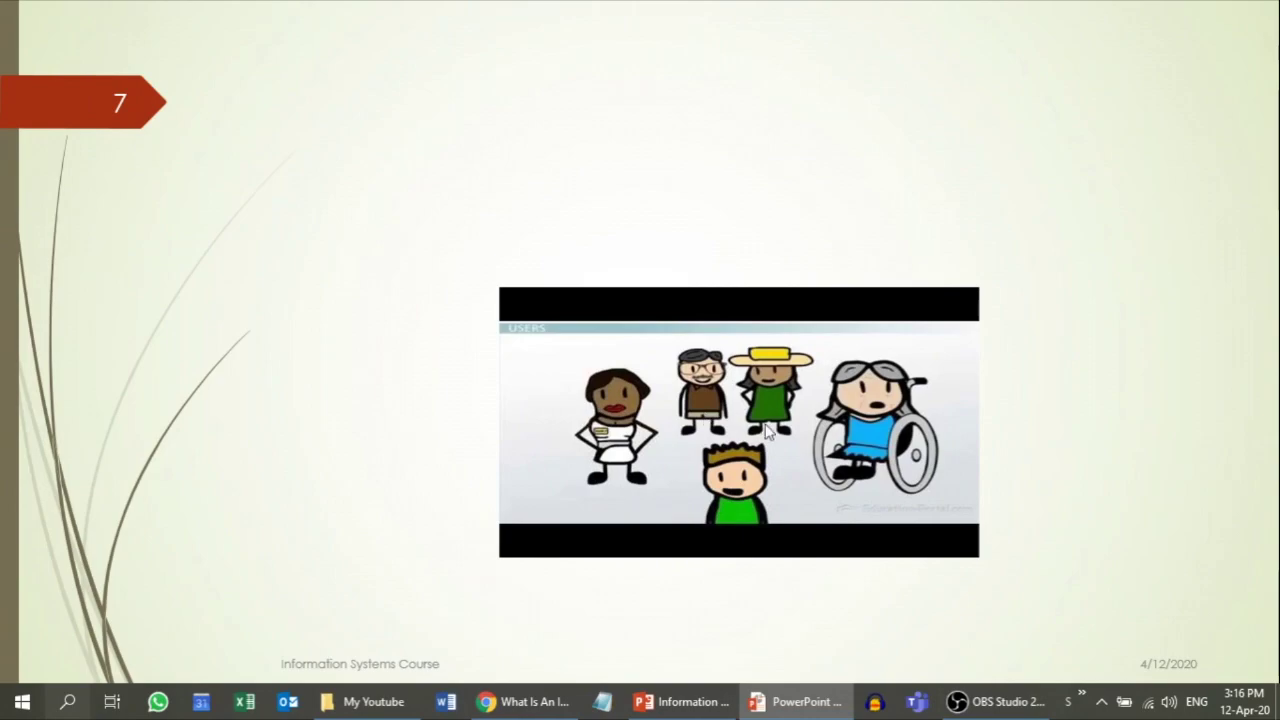
key("Right")
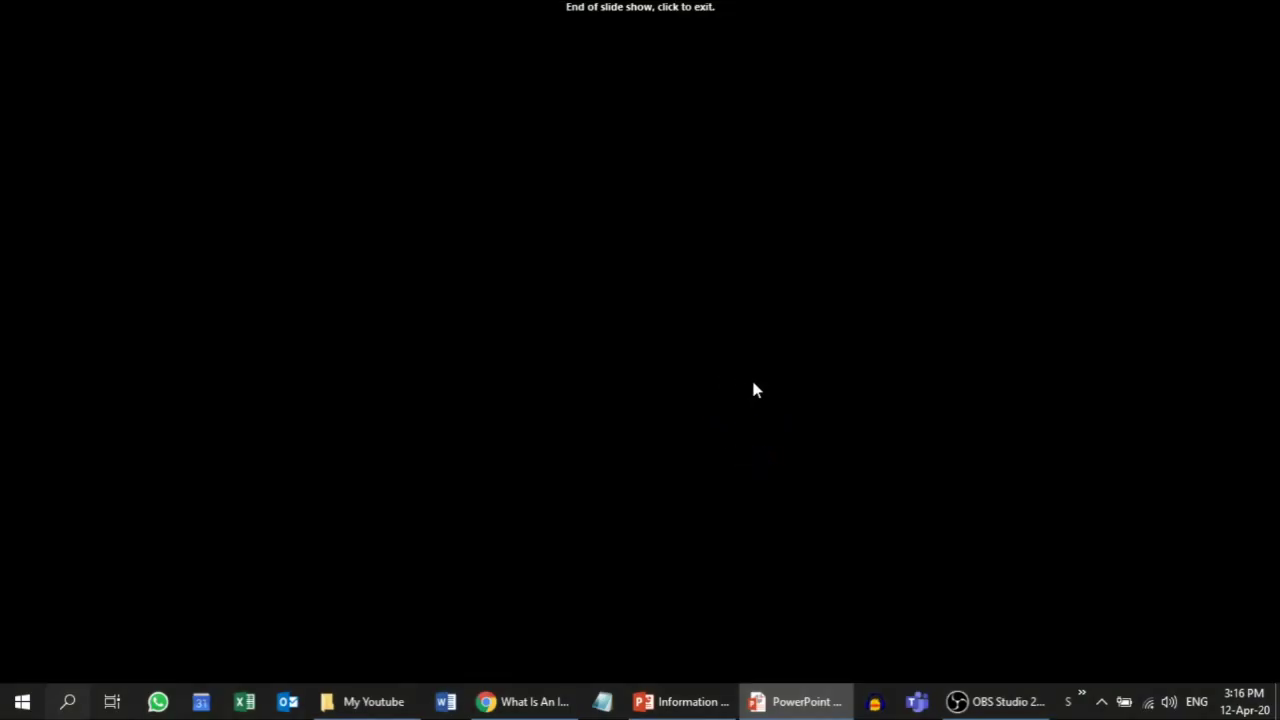
key("Left")
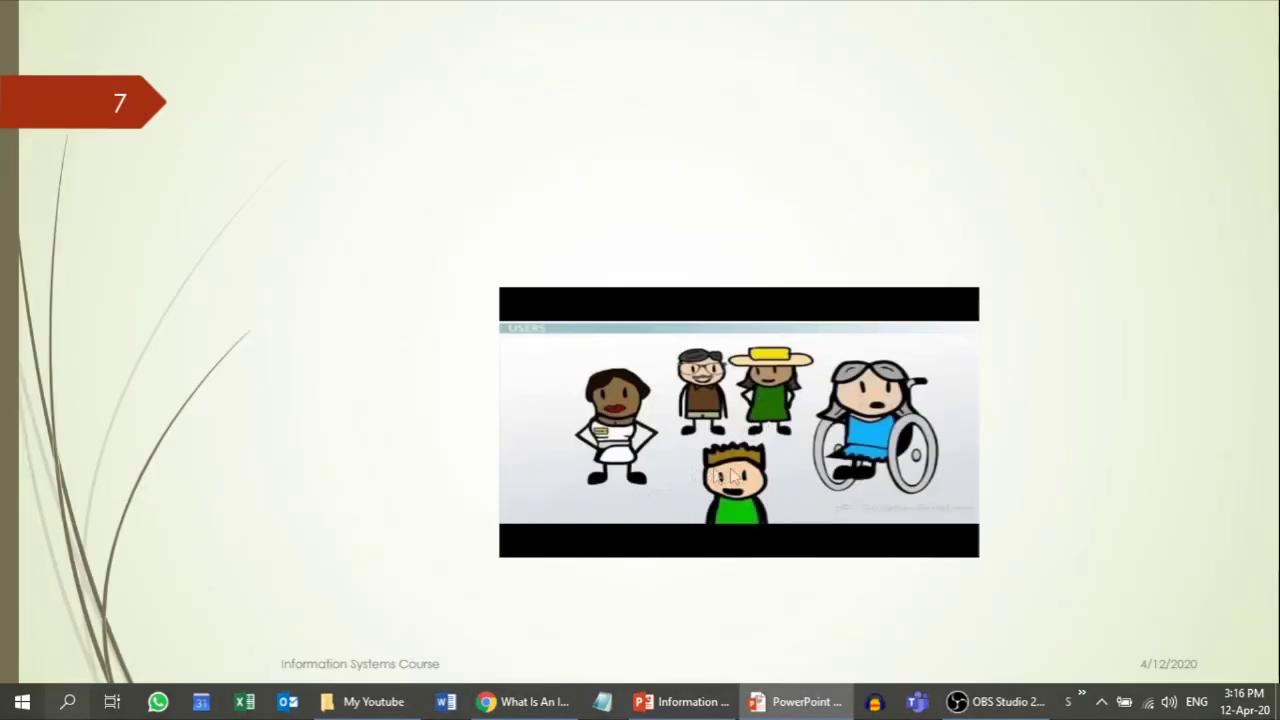
key("Right")
key("Left")
left_click(730, 454)
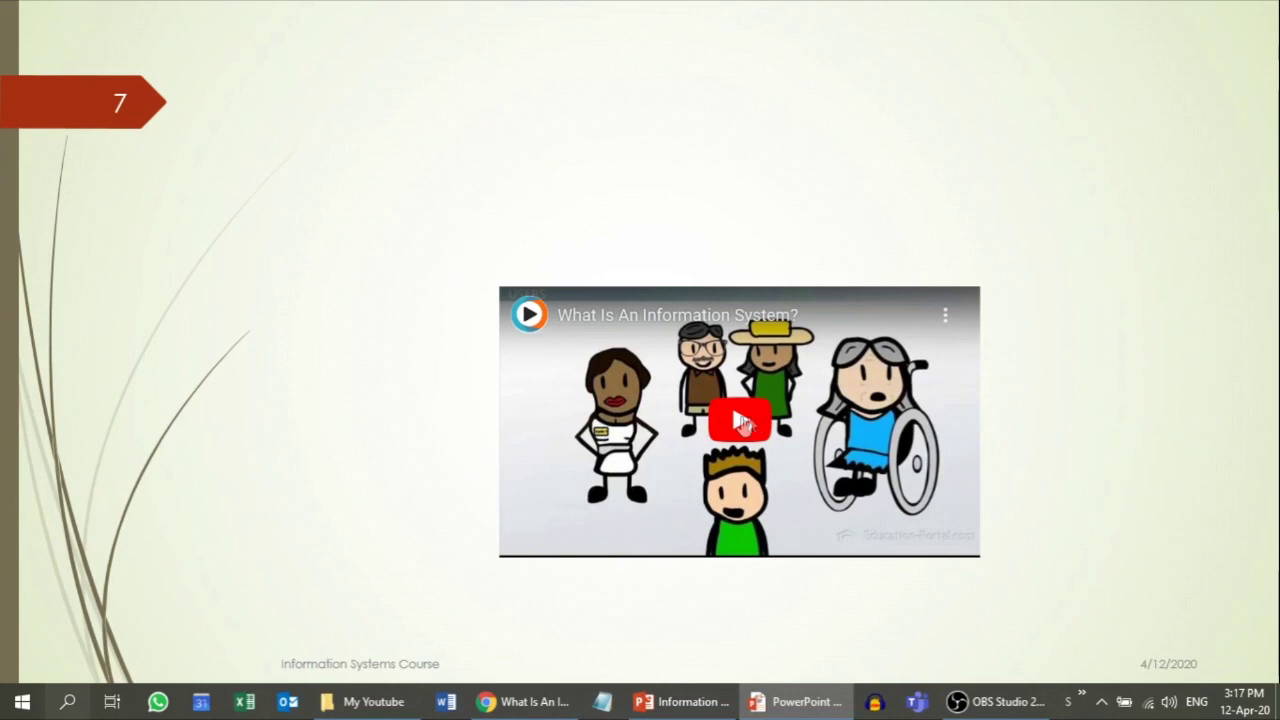
Play the embedded video, pause it at 0:12, resume, then exit the slide show
left_click(738, 421)
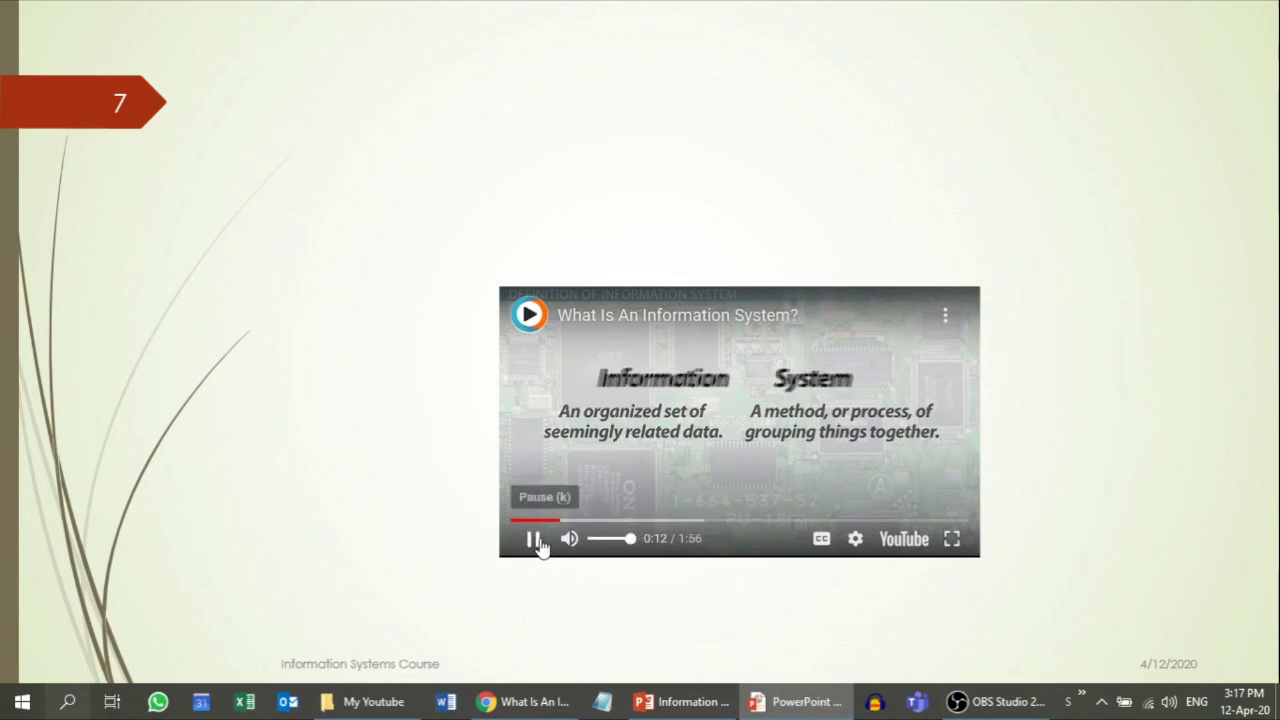
left_click(536, 541)
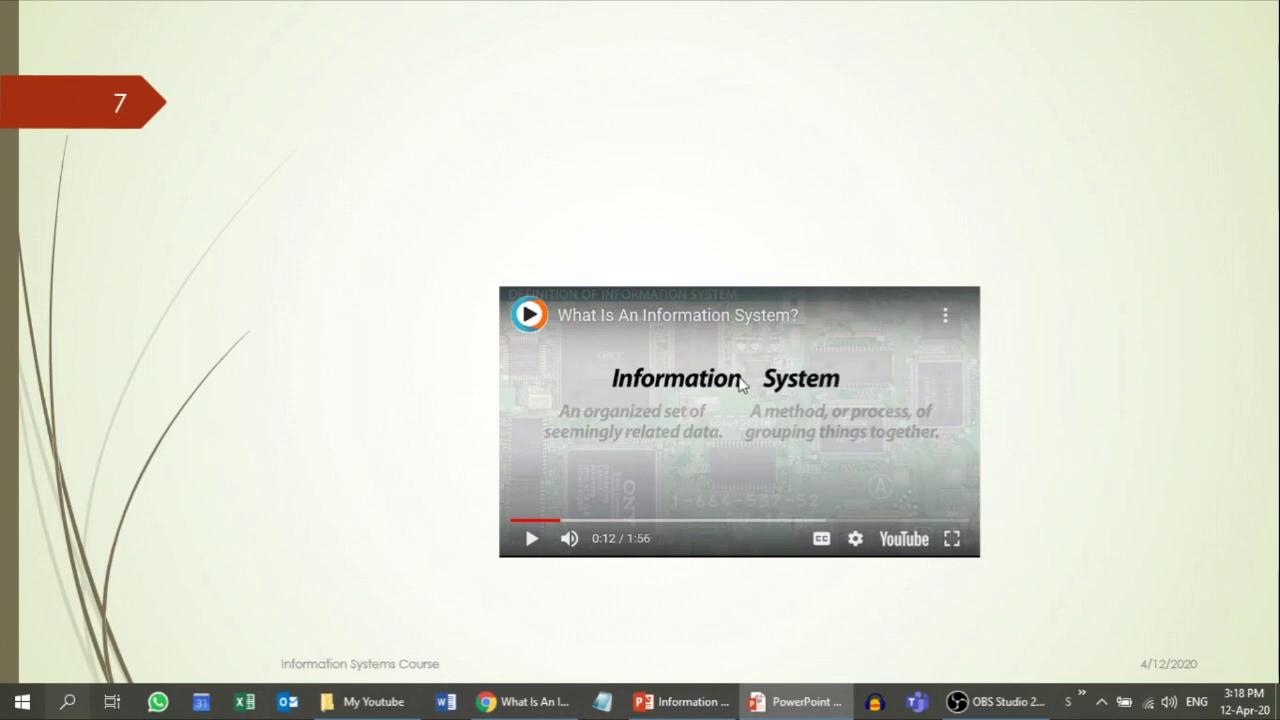
left_click(740, 385)
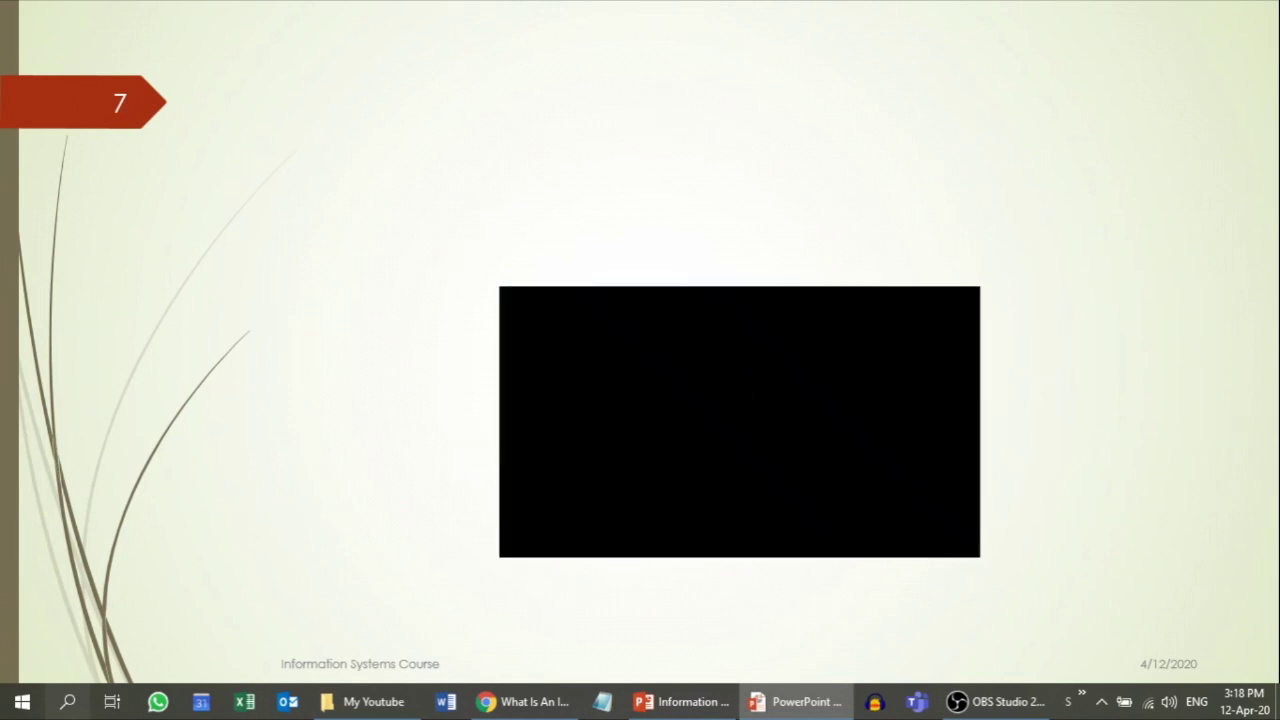
key("Escape")
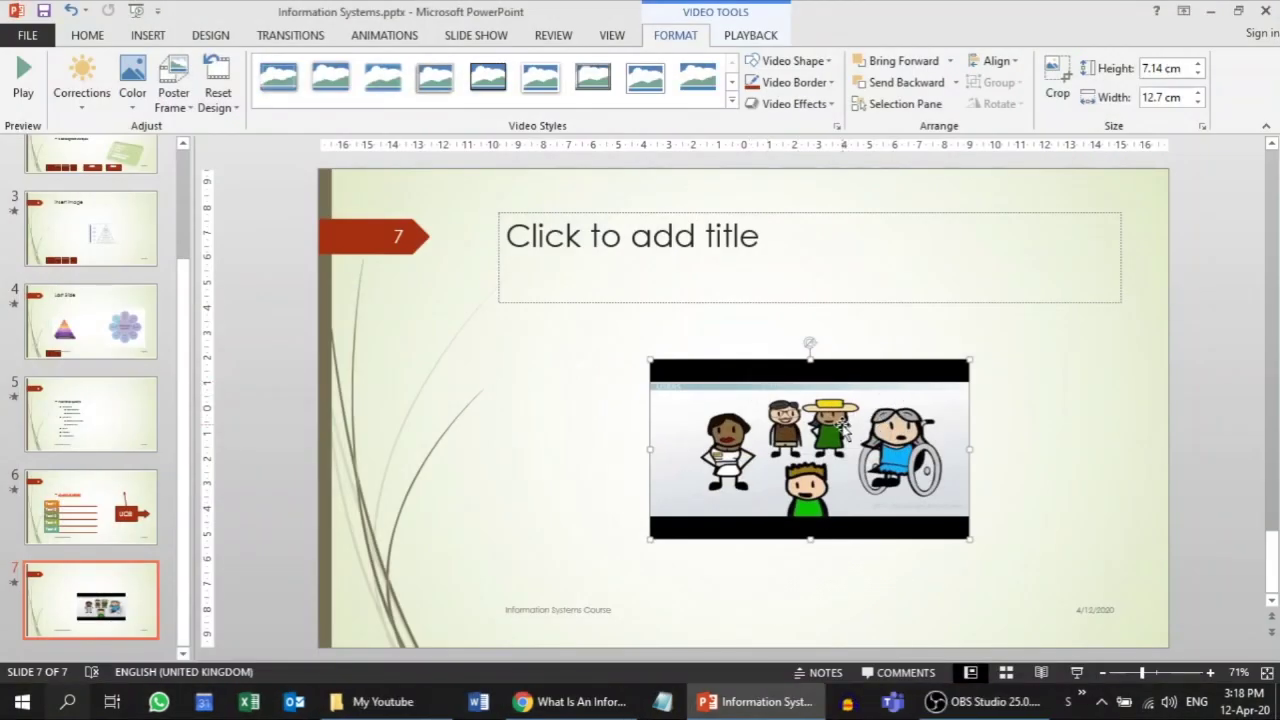
Move the slide 7 video up and left, then add a blank slide 8 from Home
left_click_drag(845, 428, 800, 402)
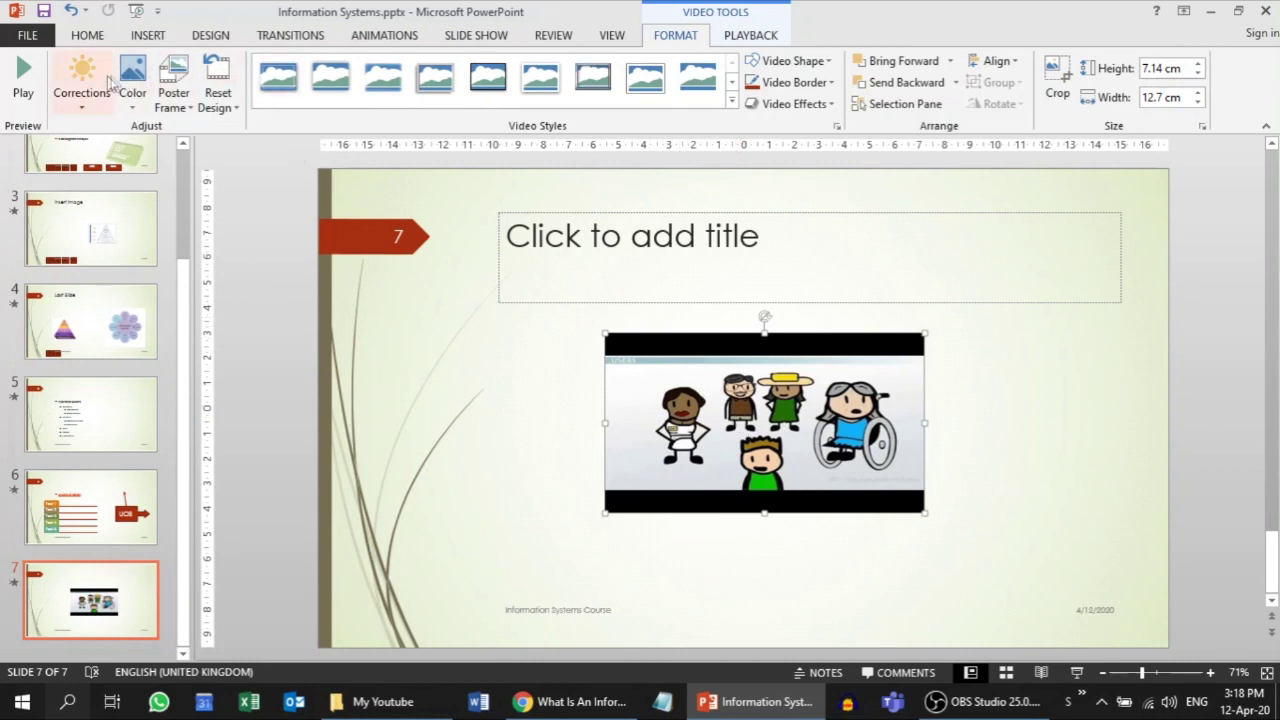
left_click(87, 36)
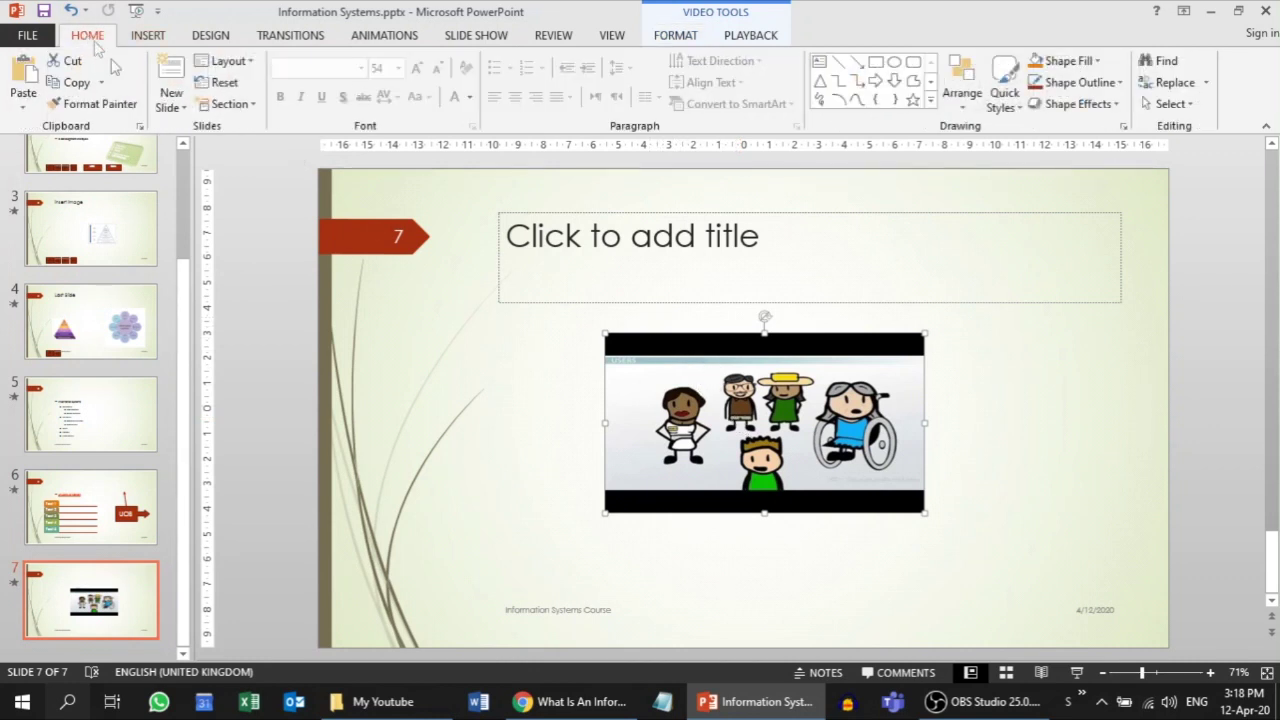
left_click(176, 74)
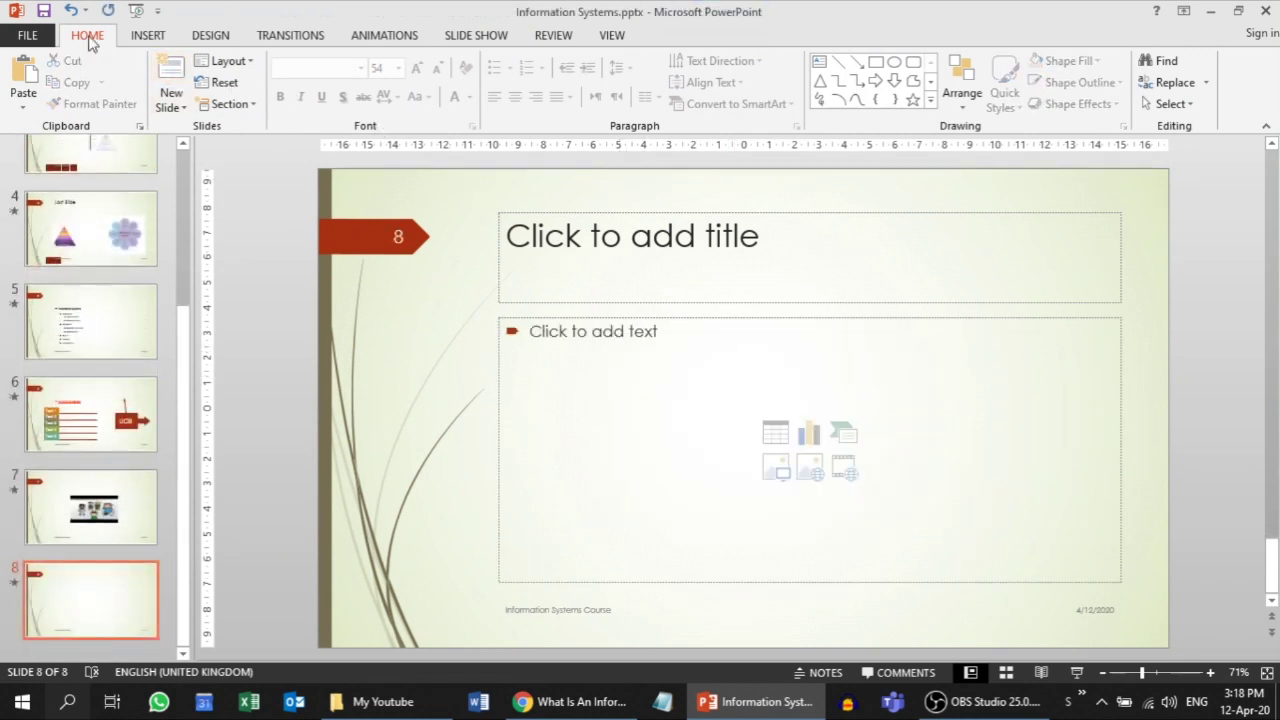
Try inserting a Video on My PC, cancel the file dialog, and reopen the Video choices
left_click(148, 38)
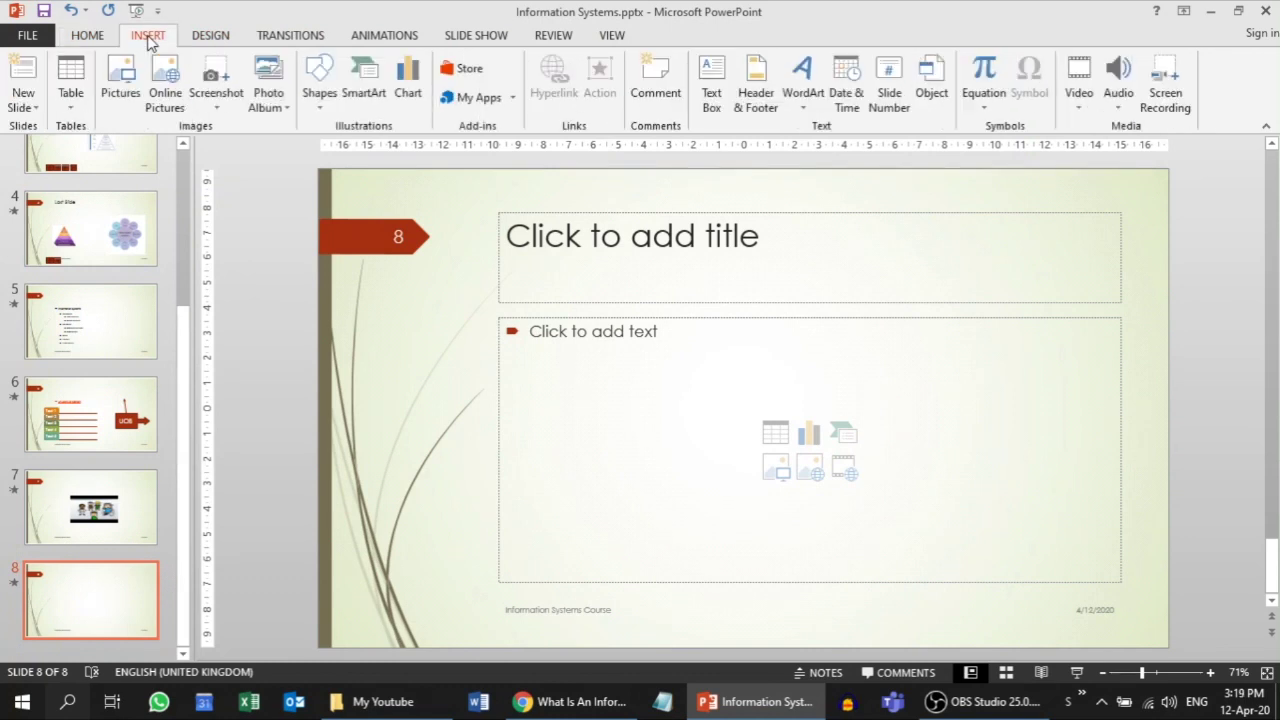
left_click(1085, 106)
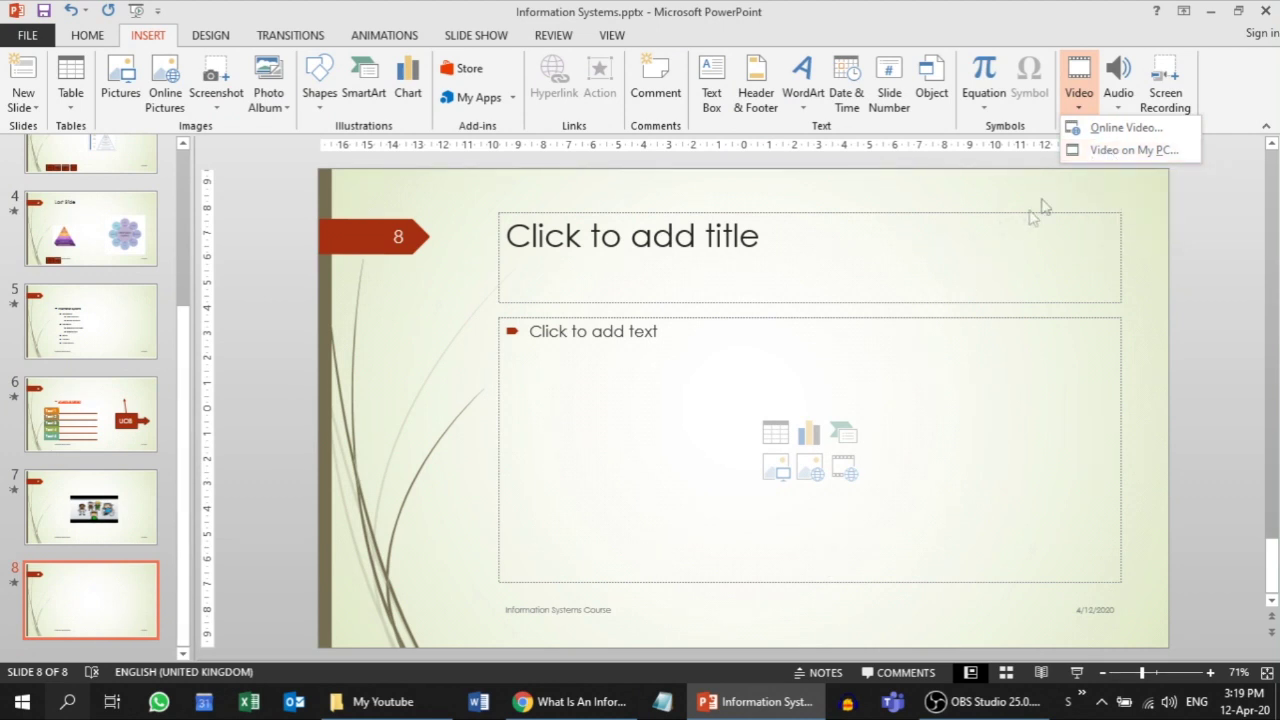
left_click(1102, 155)
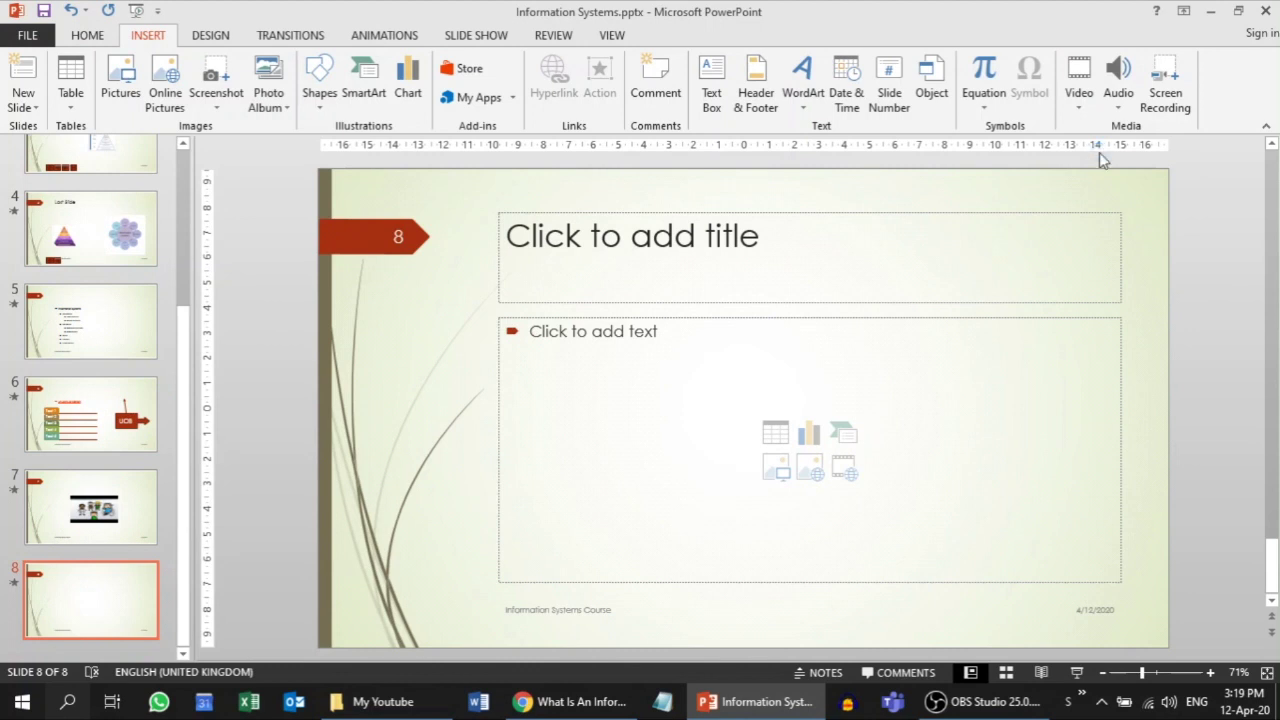
left_click(618, 10)
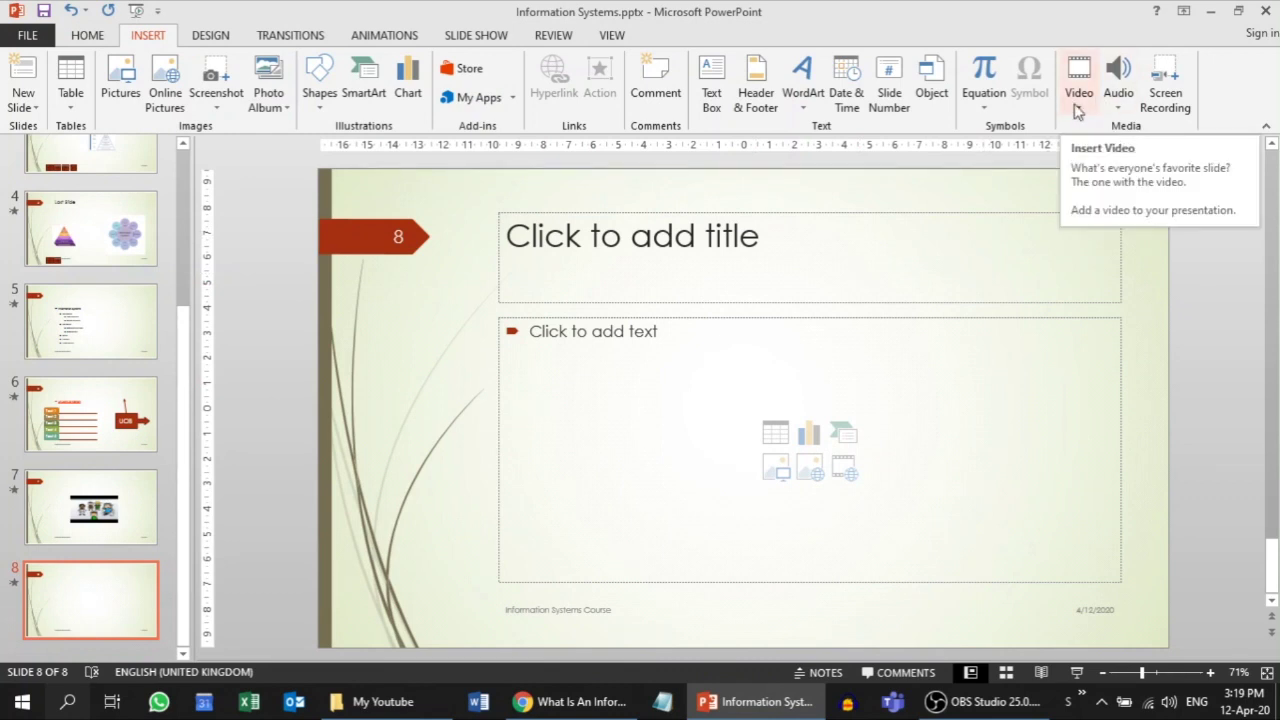
left_click(1077, 105)
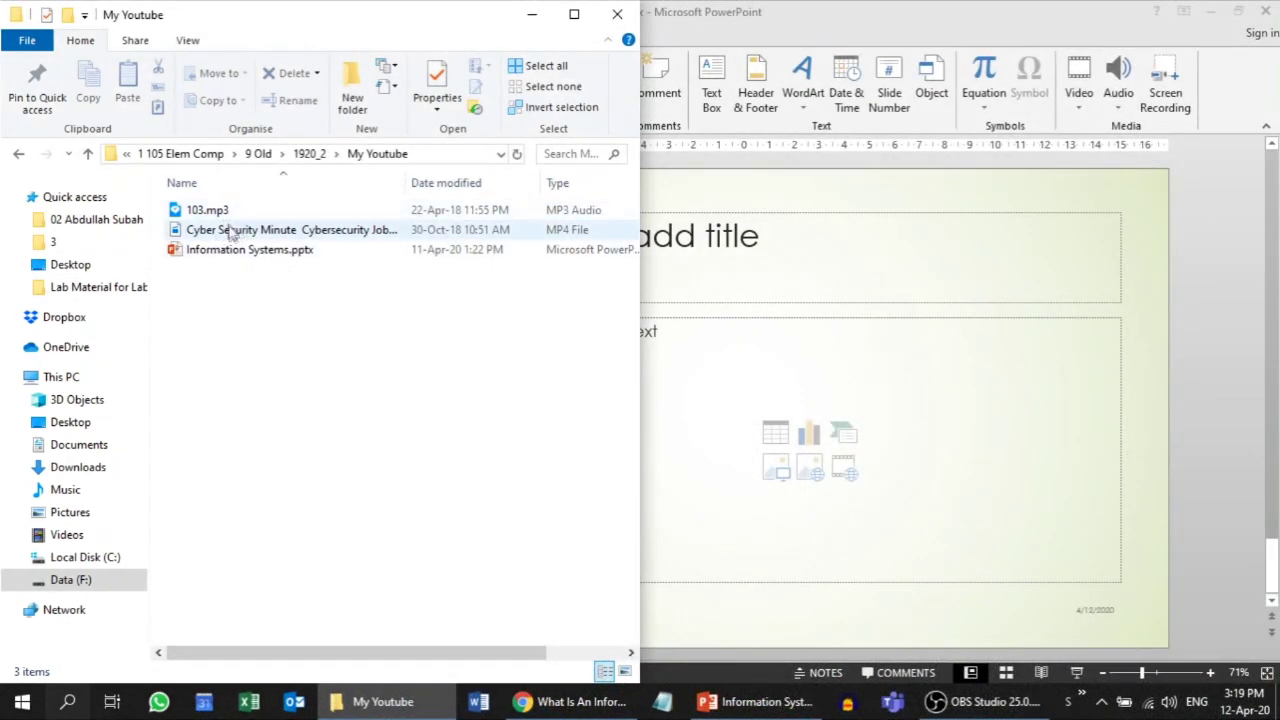
Drag the Cyber Security MP4 from the My Youtube folder onto slide 8
mouse_move(290, 230)
mouse_move(323, 232)
left_mouse_down()
mouse_move(800, 440)
mouse_move(1160, 410)
left_mouse_up()
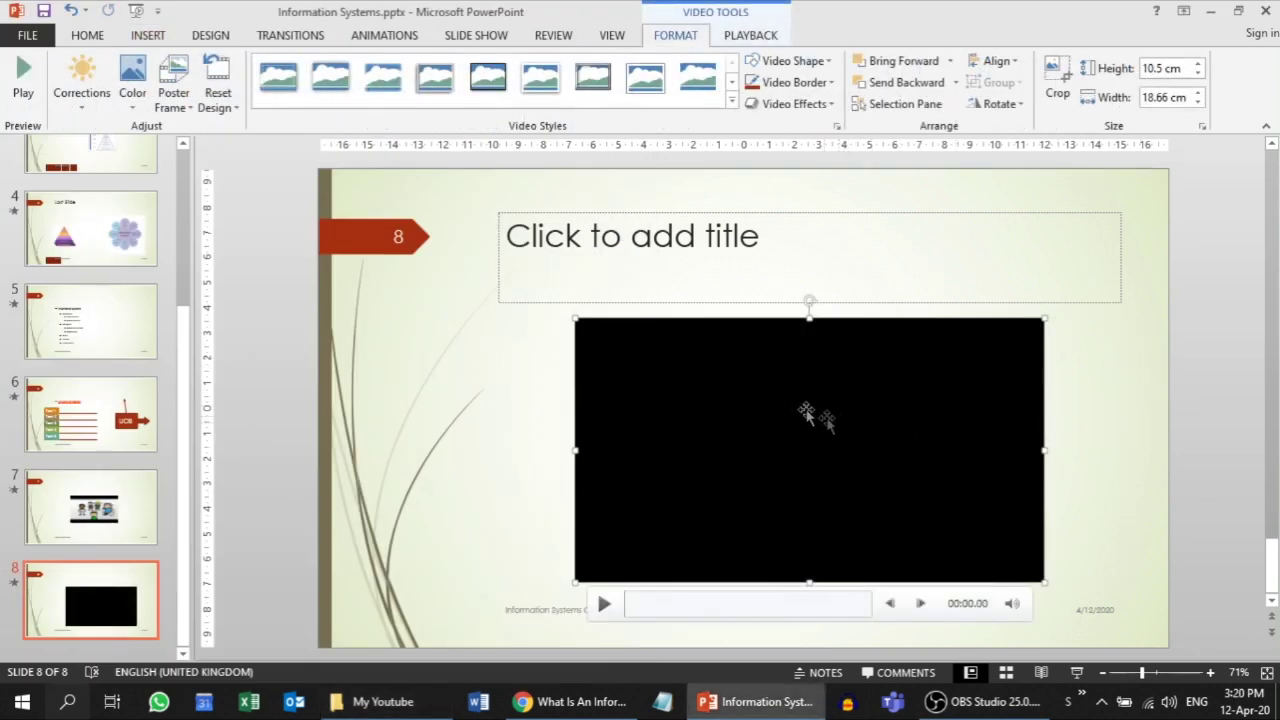
Shift the cybersecurity video left to centre it under the title, then start the show from slide 8
mouse_move(806, 401)
left_mouse_down()
mouse_move(729, 409)
mouse_move(763, 409)
mouse_move(751, 409)
left_mouse_up()
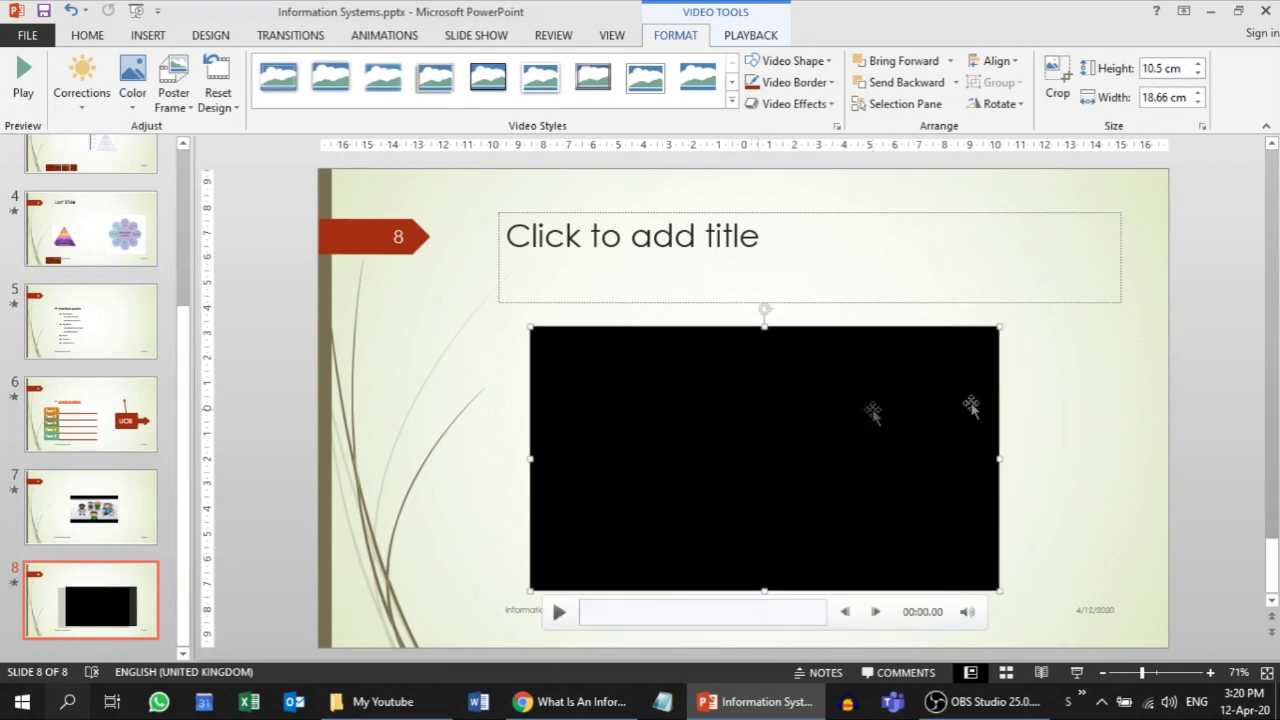
left_click(1094, 391)
mouse_move(764, 458)
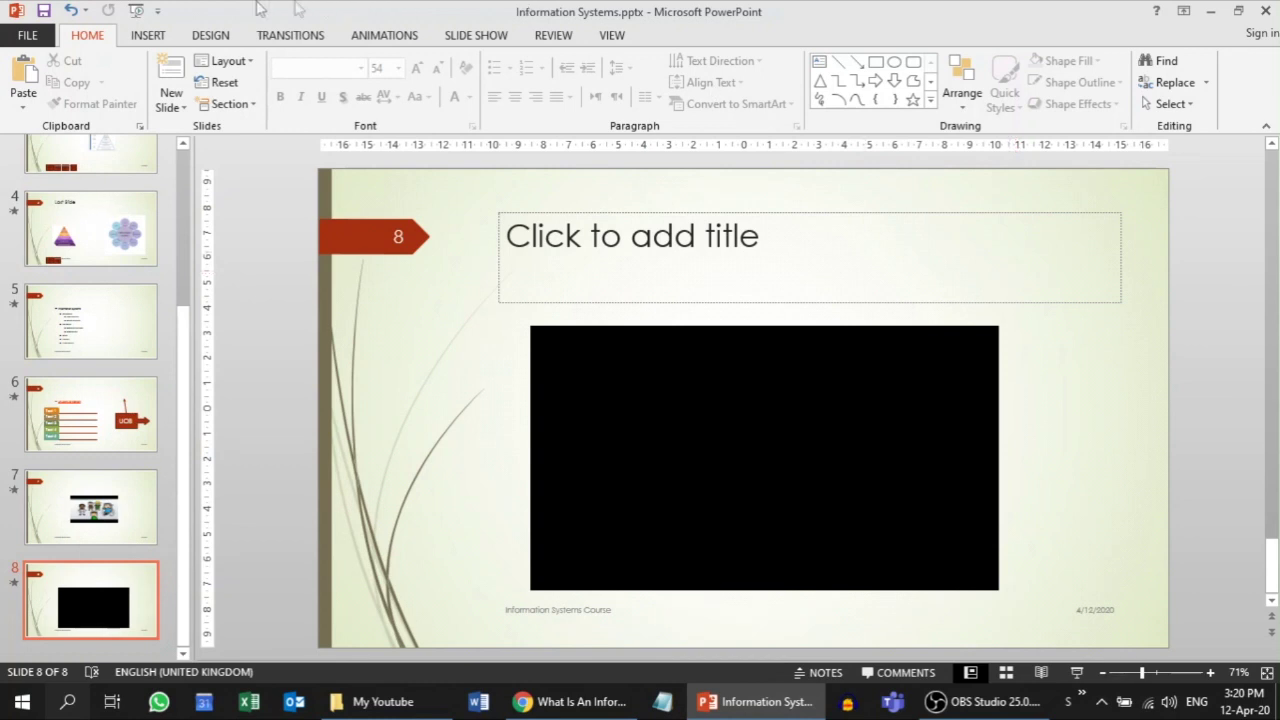
left_click(148, 35)
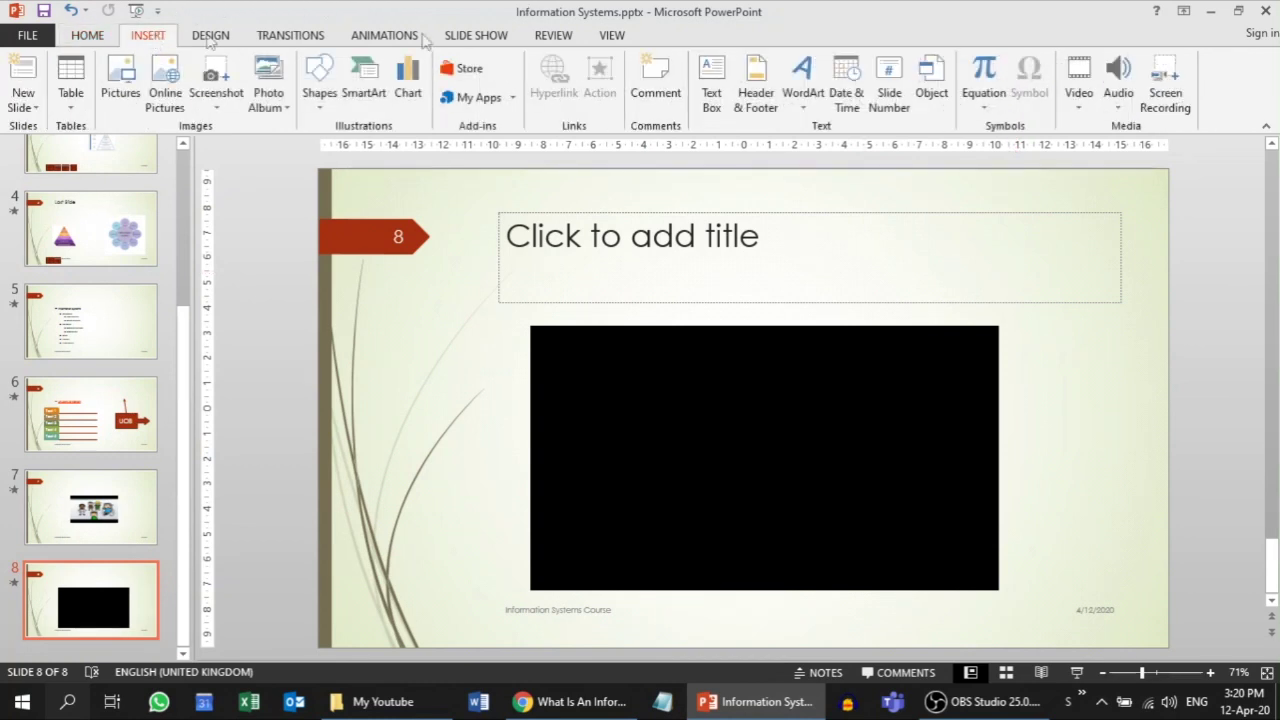
left_click(1078, 100)
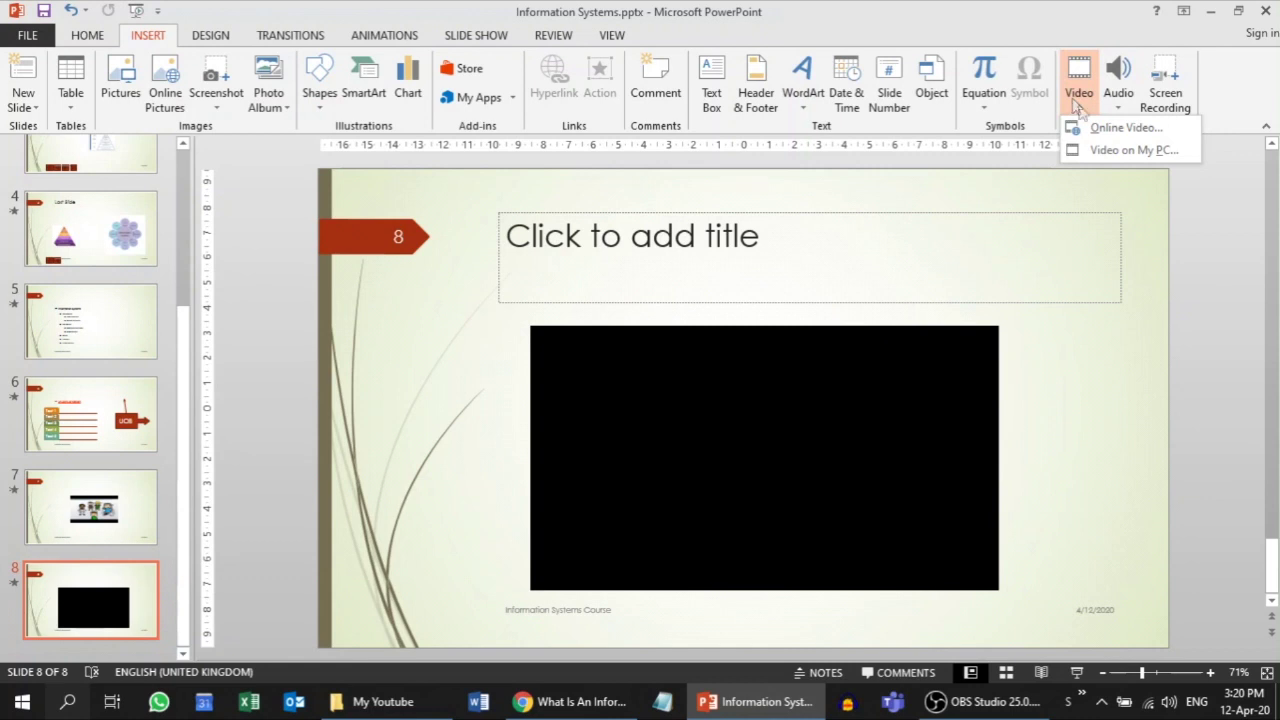
left_click(1148, 214)
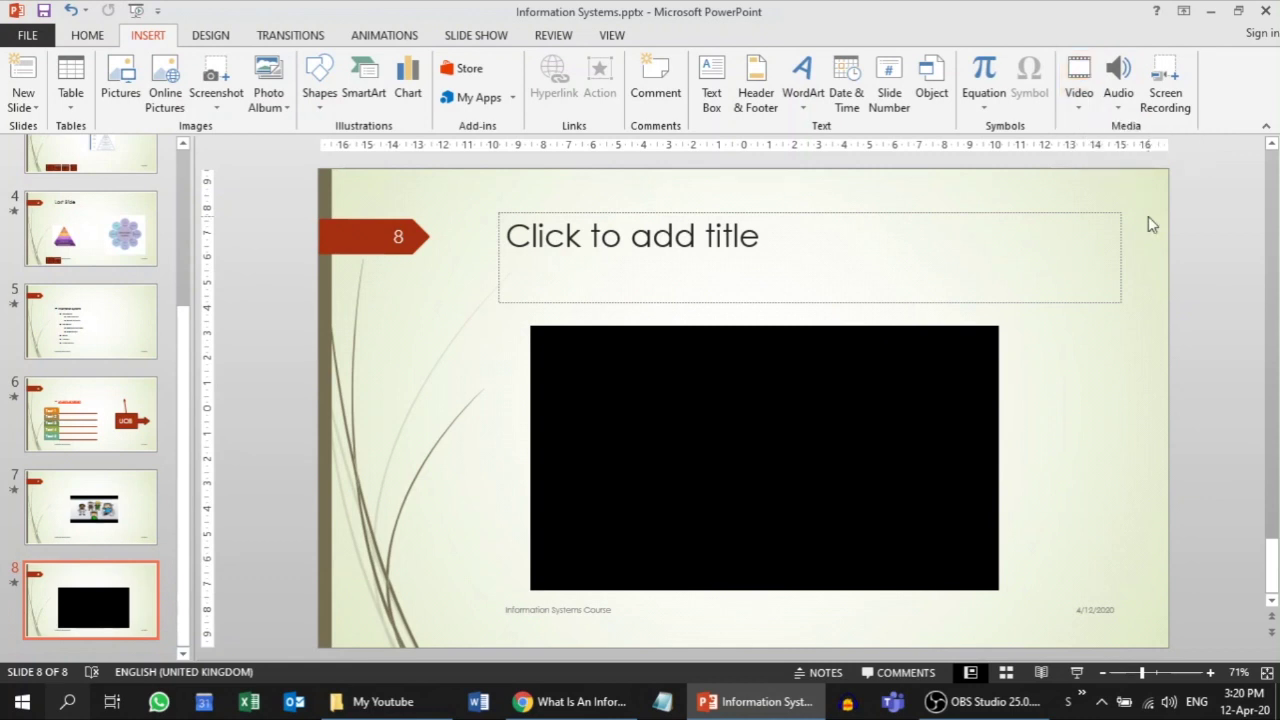
left_click(795, 414)
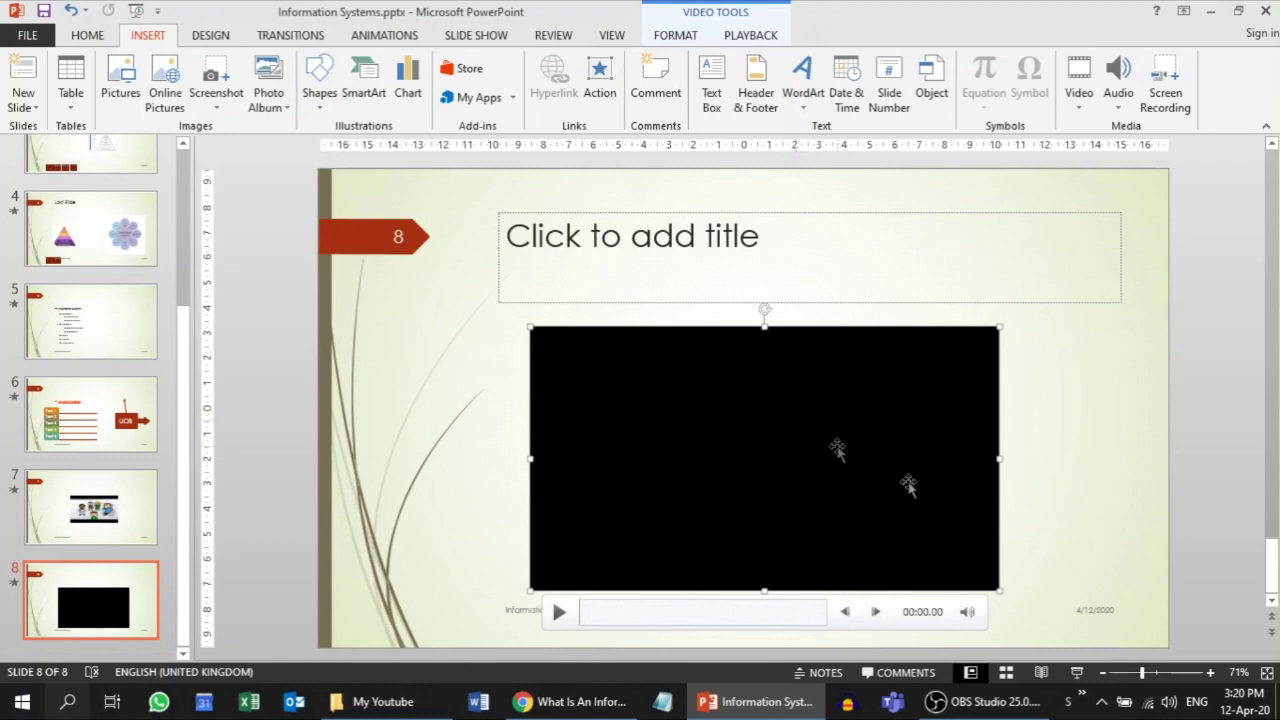
left_click(1077, 674)
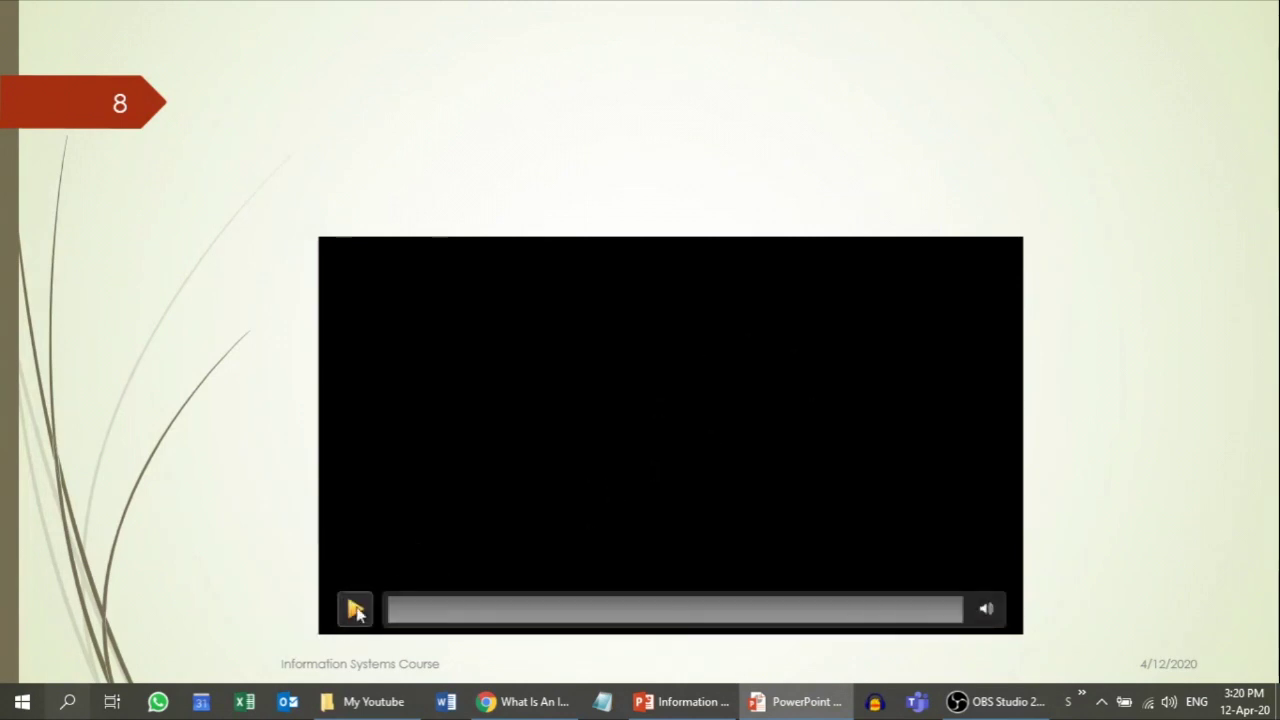
left_click(356, 611)
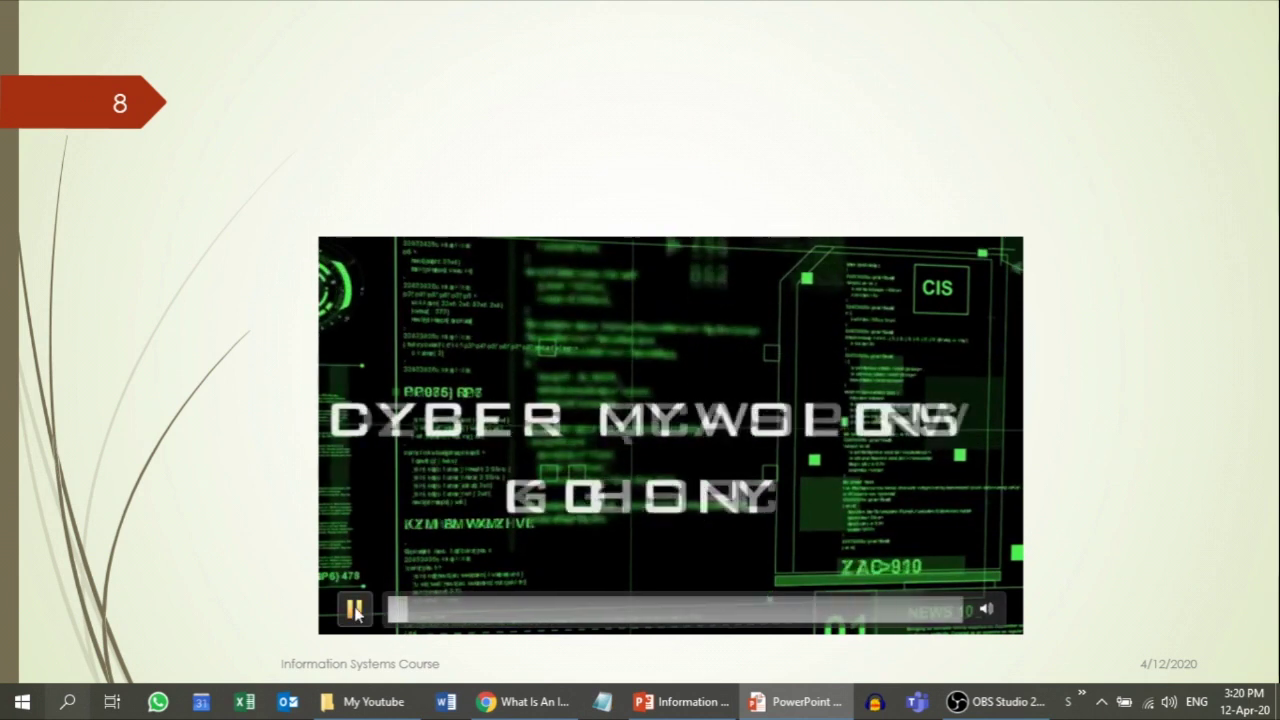
left_click(355, 610)
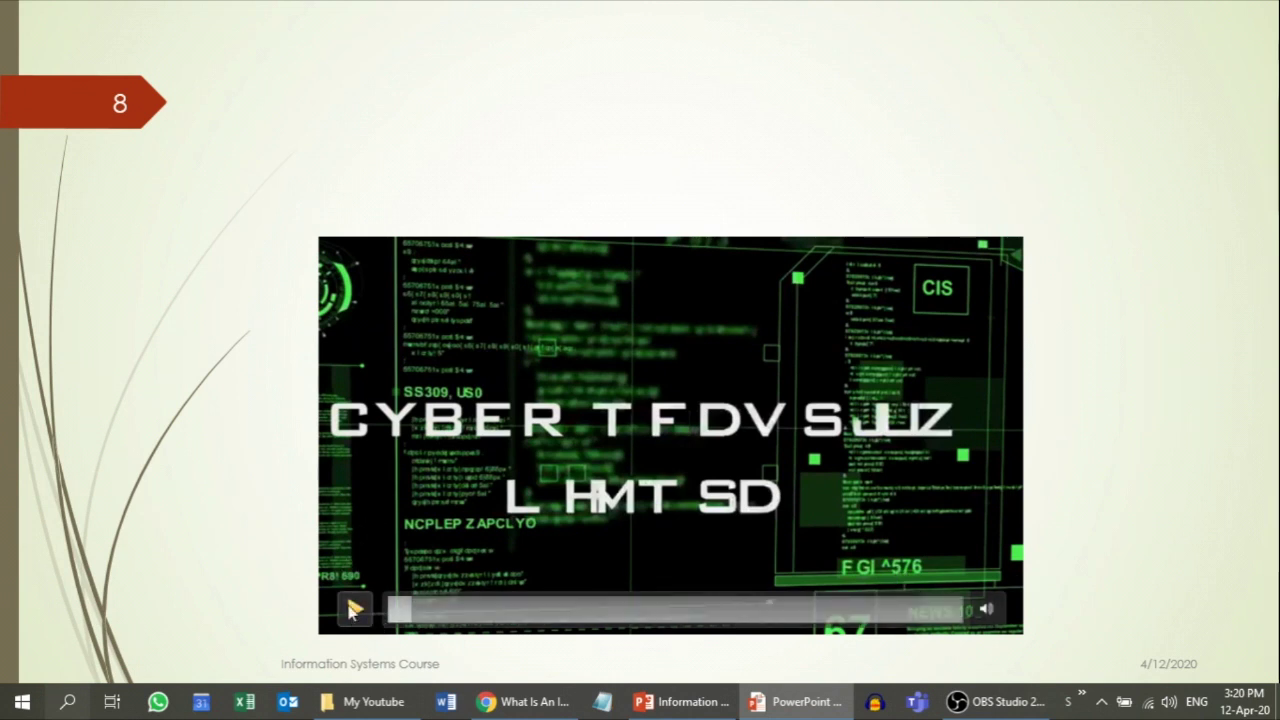
key("XF86AudioRaiseVolume")
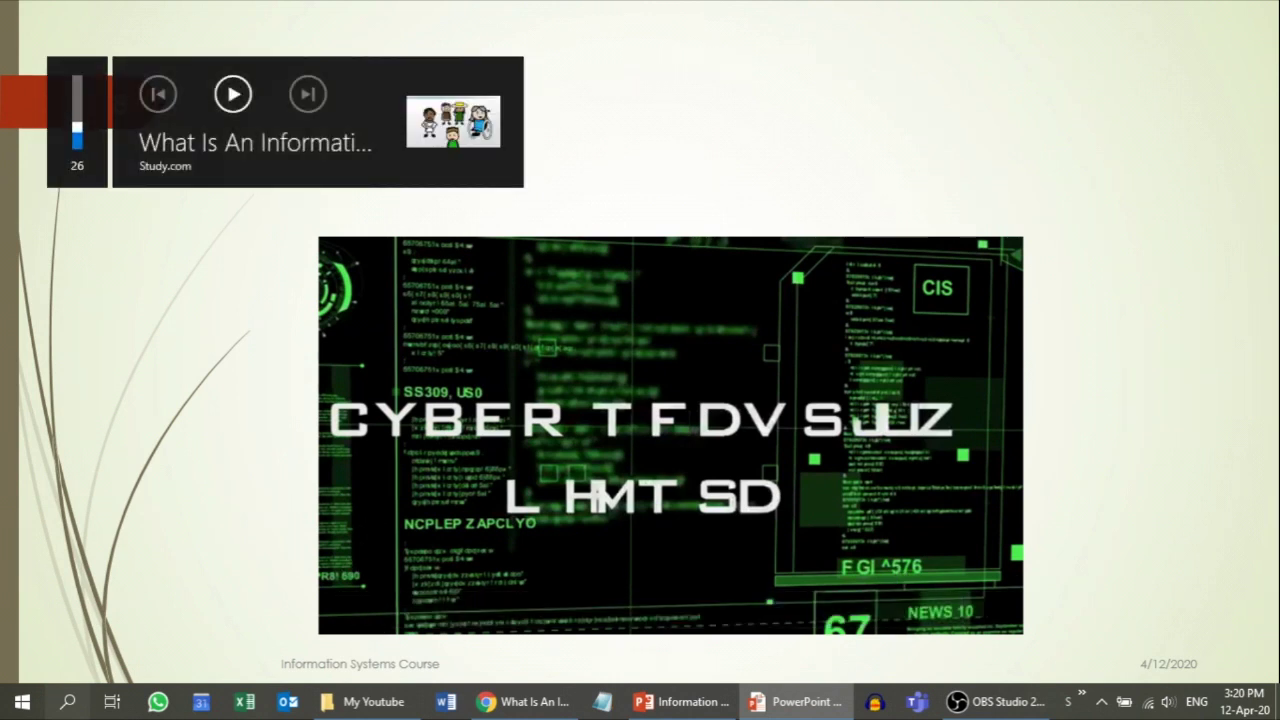
left_click(354, 609)
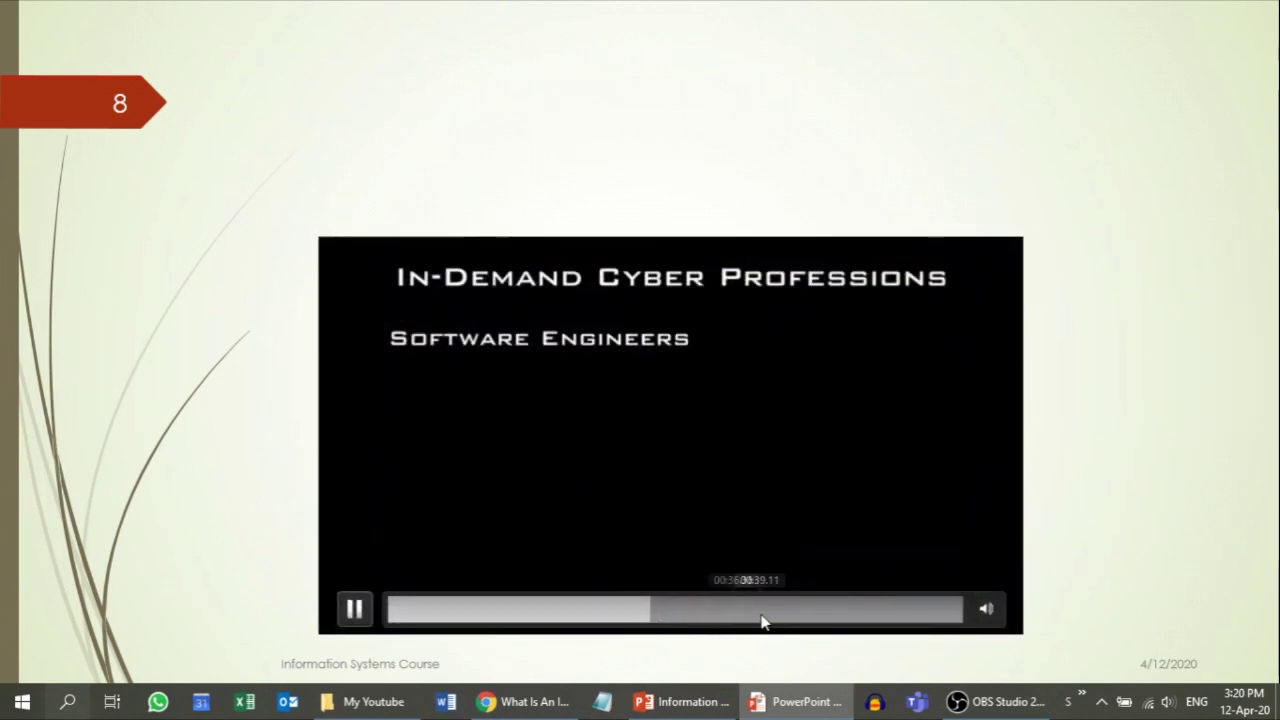
left_click(878, 614)
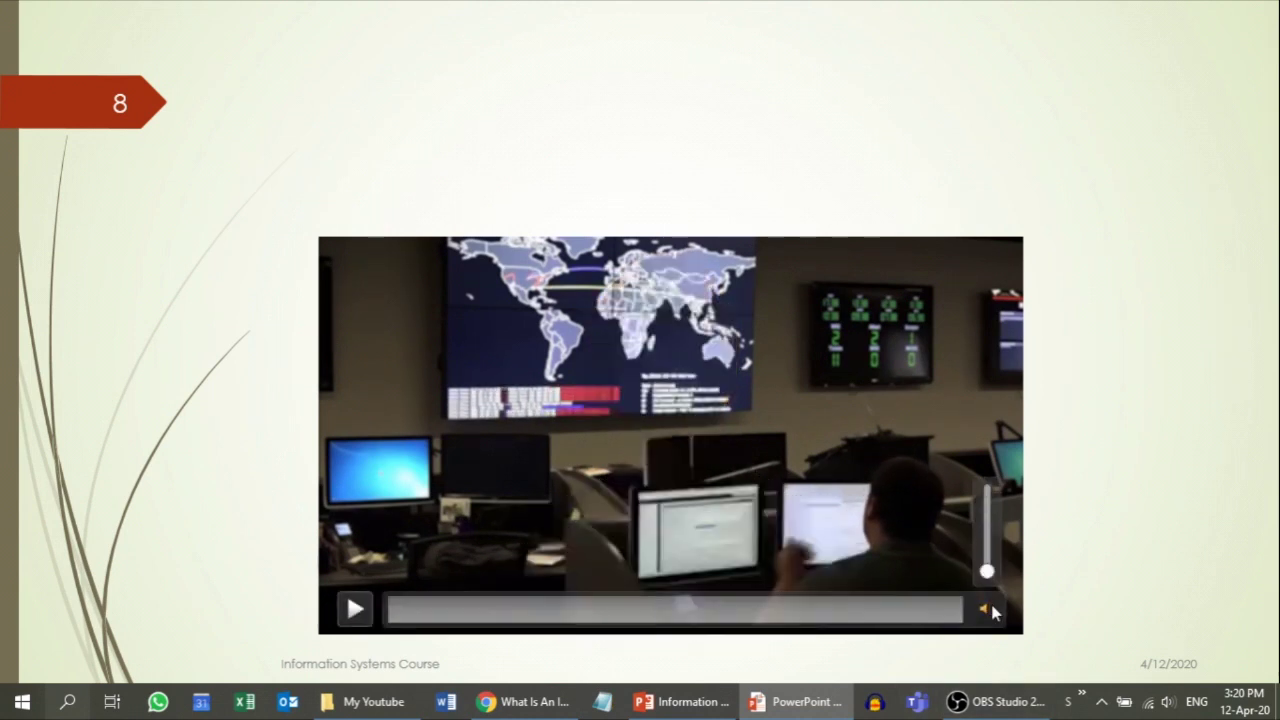
left_click(1007, 385)
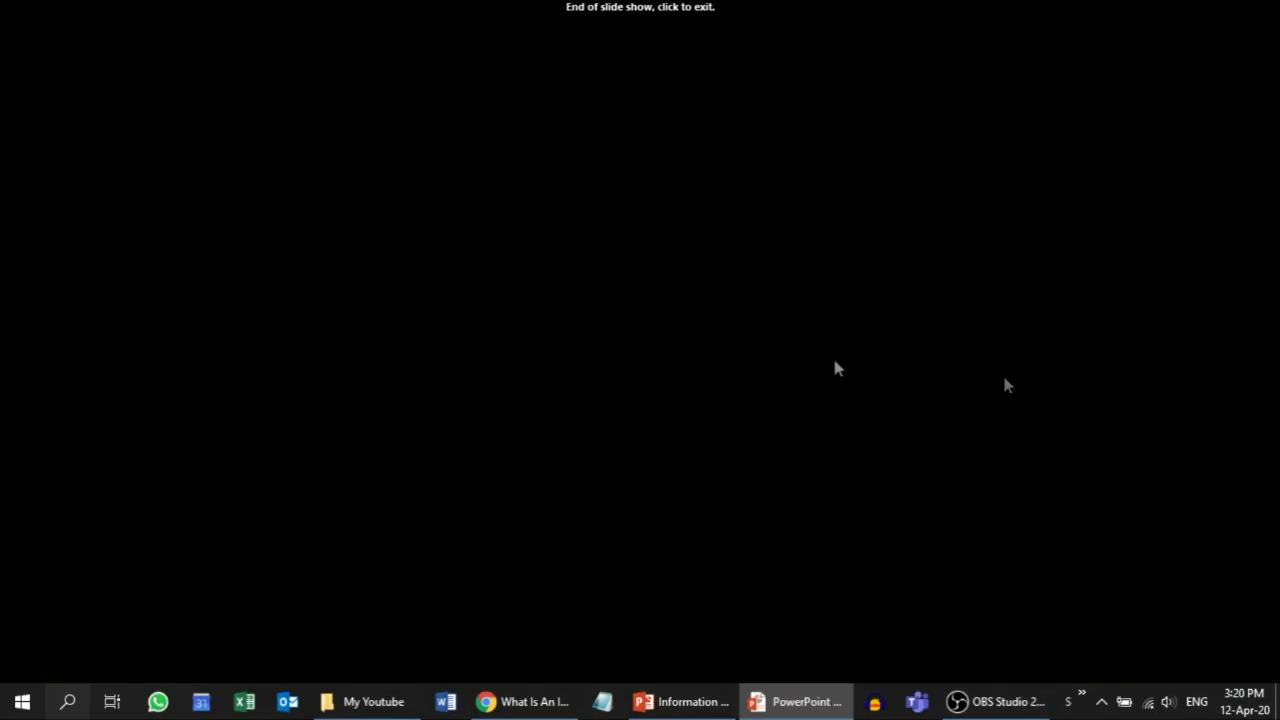
left_click(770, 340)
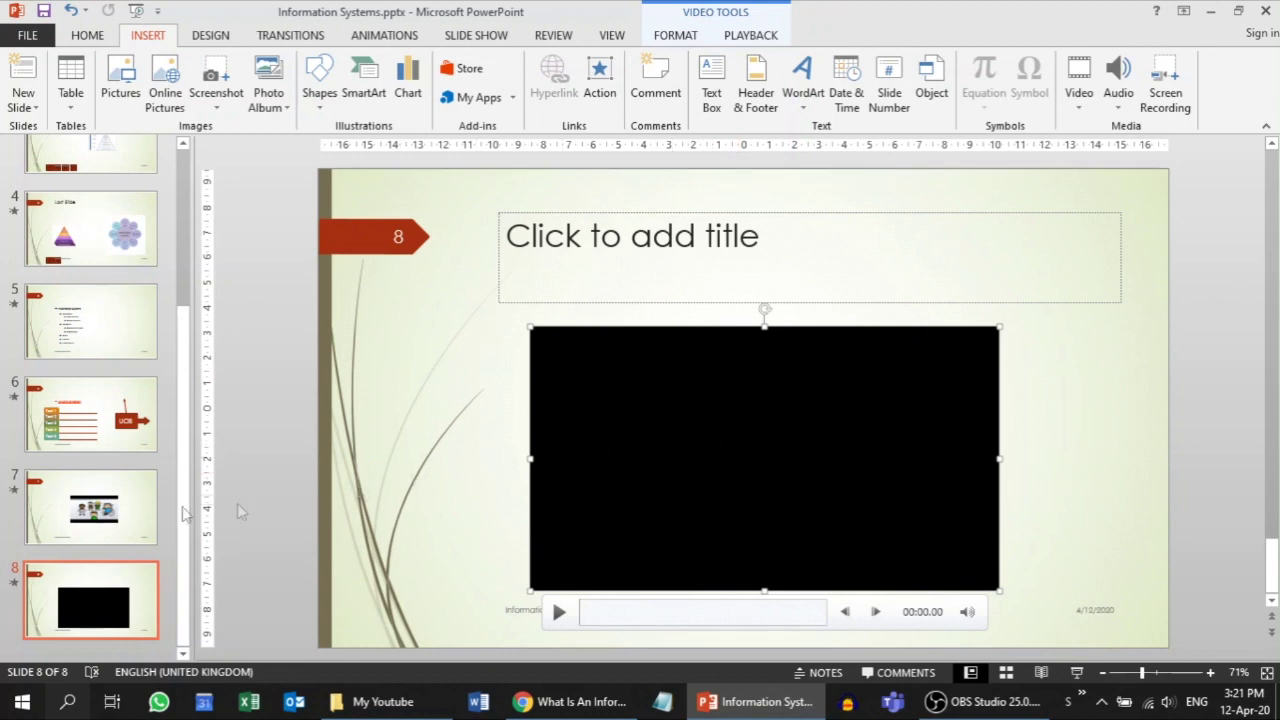
Compare slide 7's video, then return to slide 8 and select its video
left_click(110, 515)
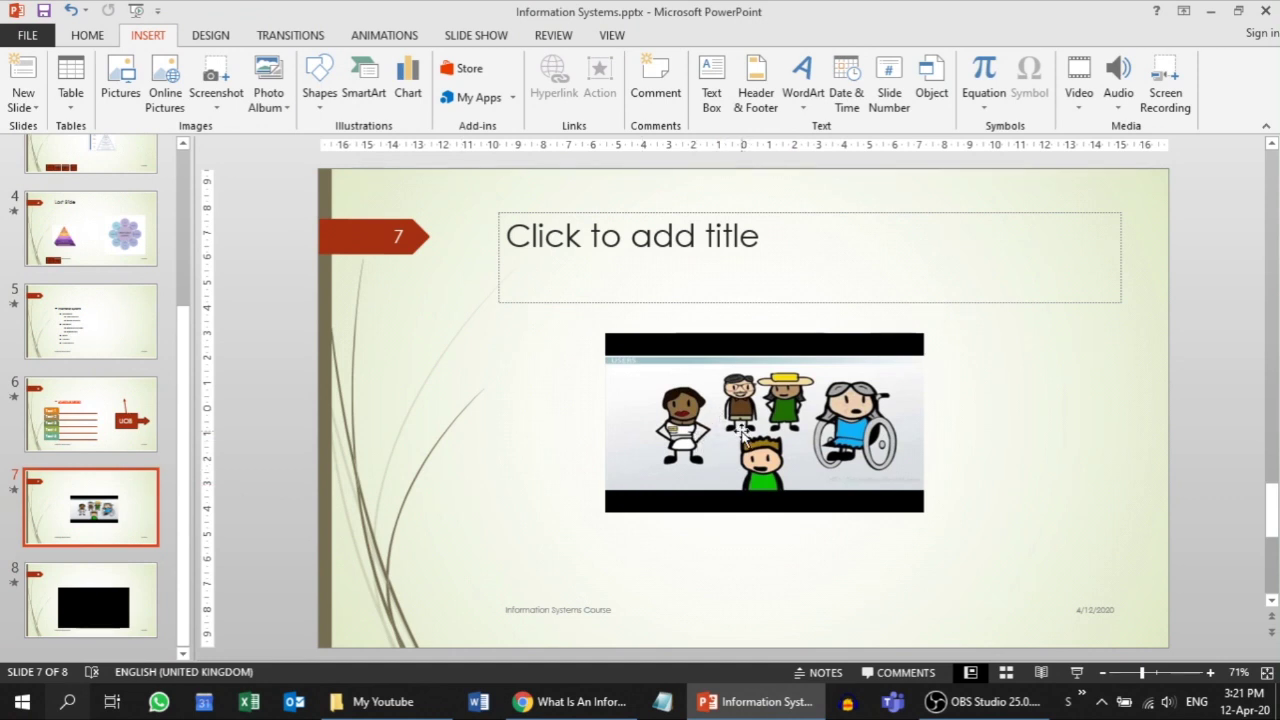
left_click(110, 600)
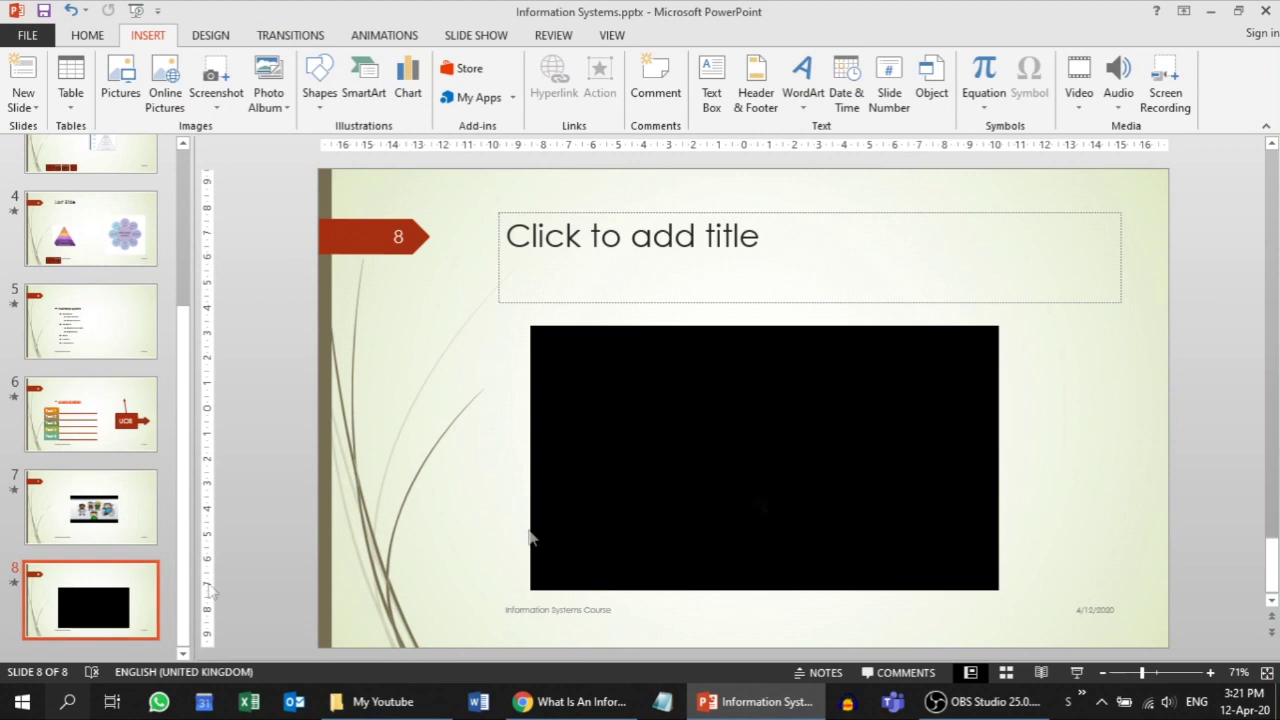
left_click(791, 427)
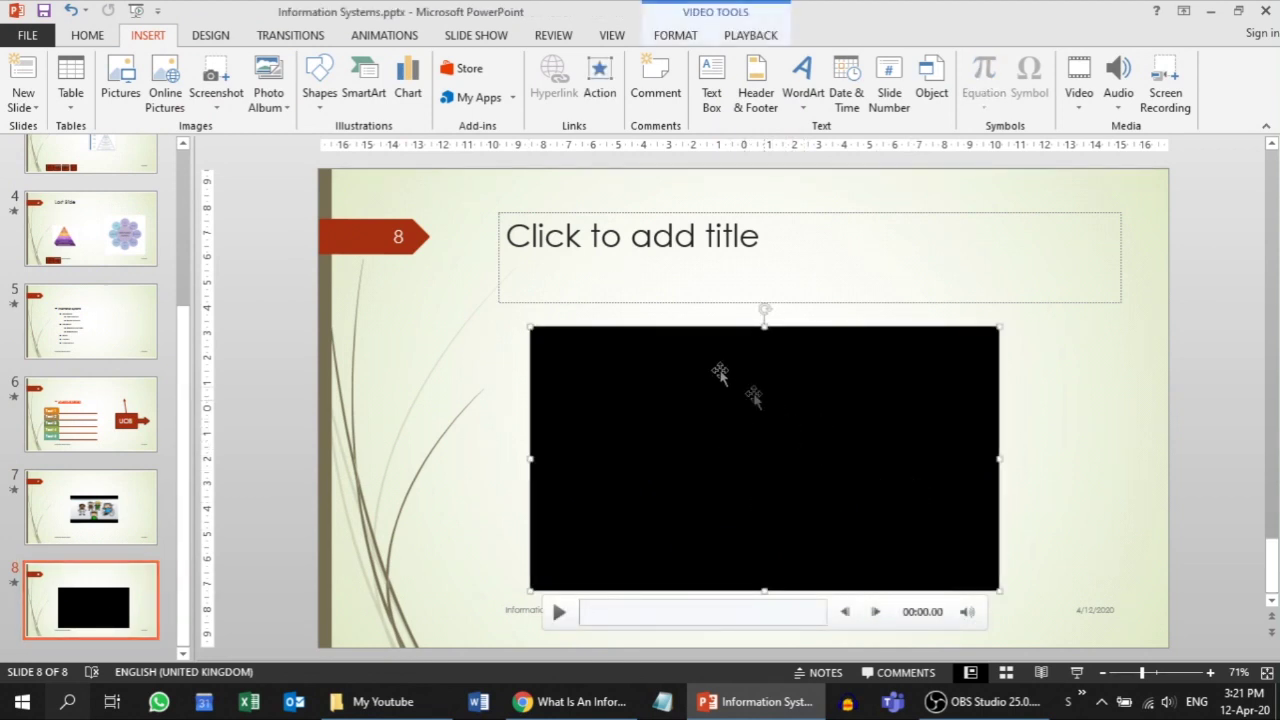
Switch between the Video Tools Playback and Format tabs, ending on Format
left_click(748, 36)
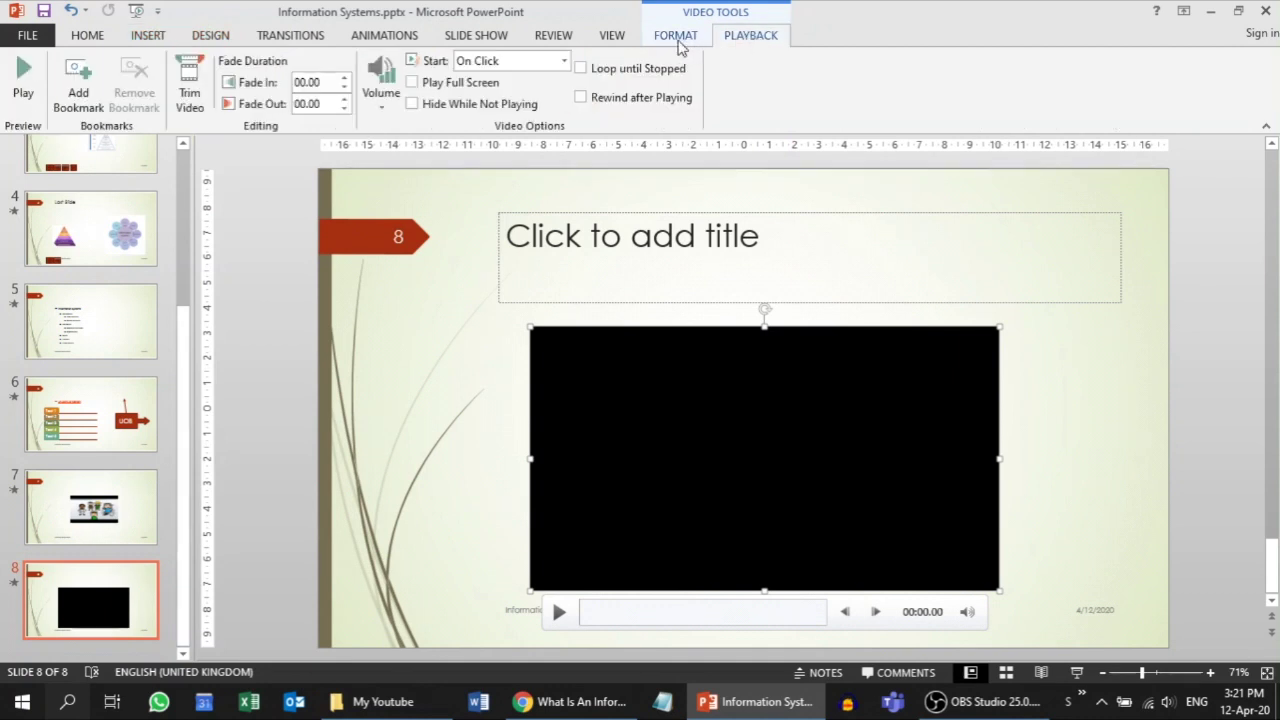
left_click(676, 36)
left_click(737, 38)
left_click(676, 38)
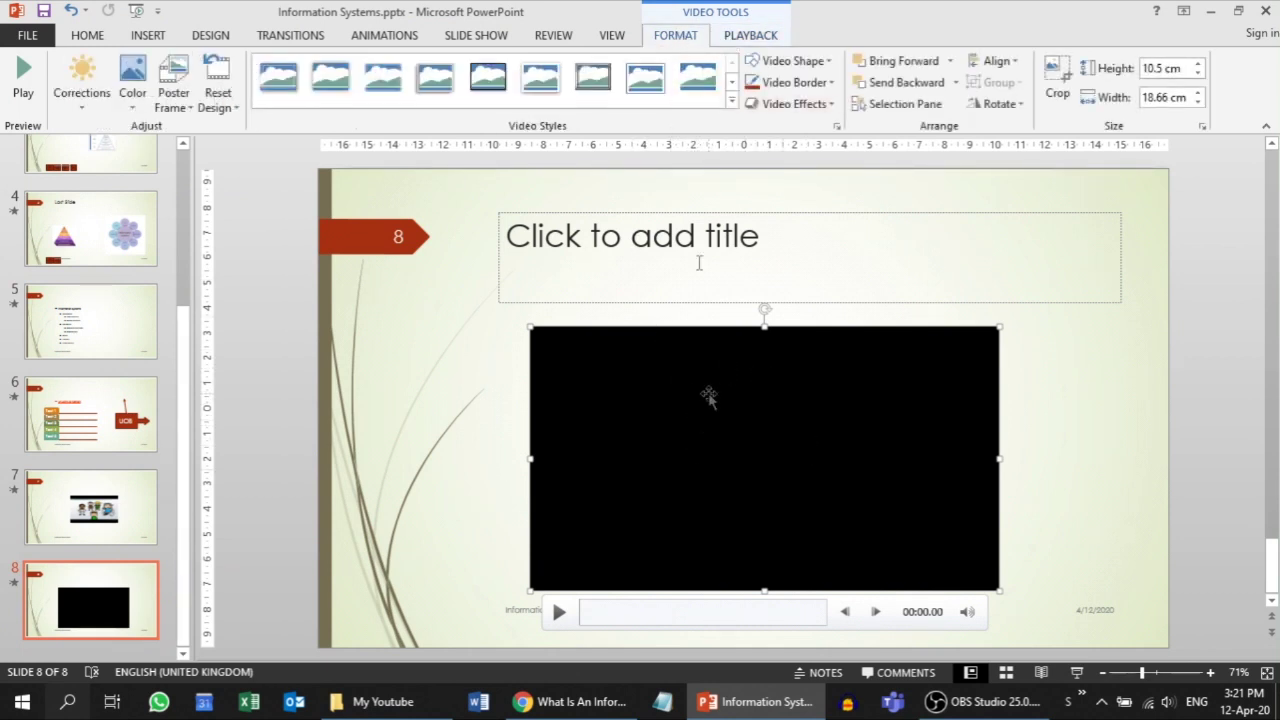
left_click(768, 38)
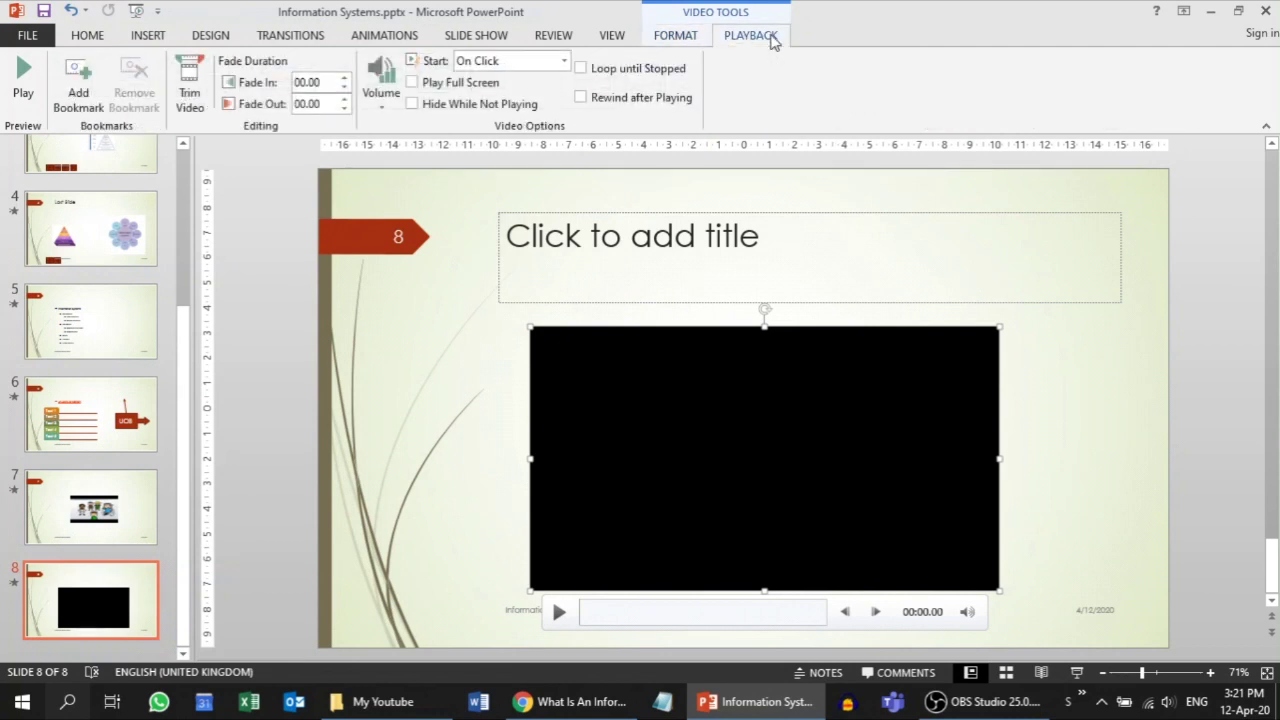
left_click(678, 38)
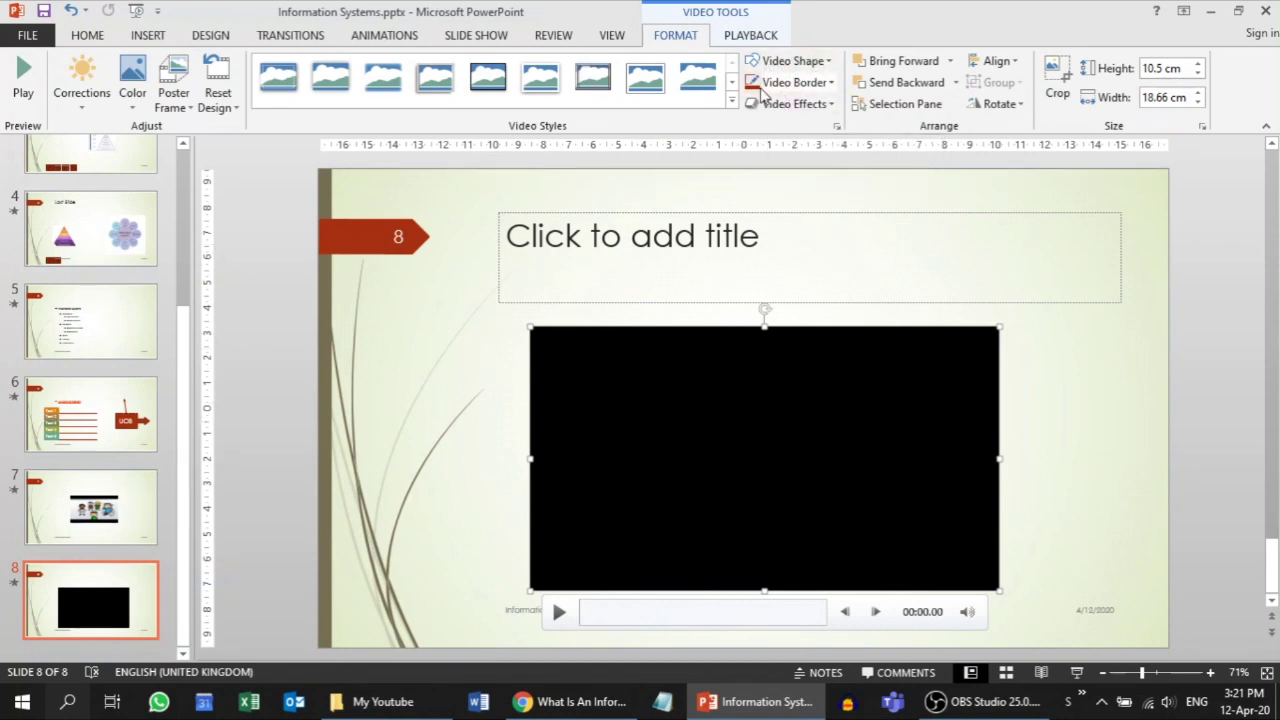
Browse the Video Effects list without applying any, then bring up the video's Playback options
left_click(826, 105)
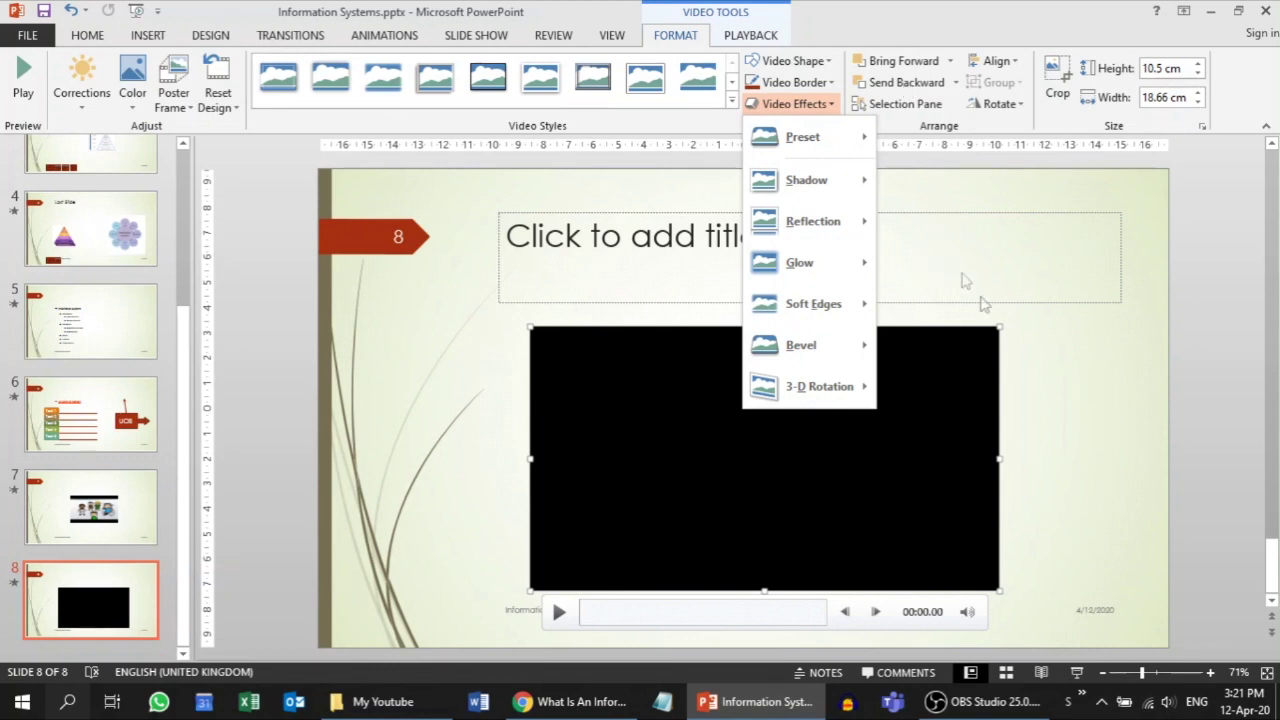
left_click(1040, 322)
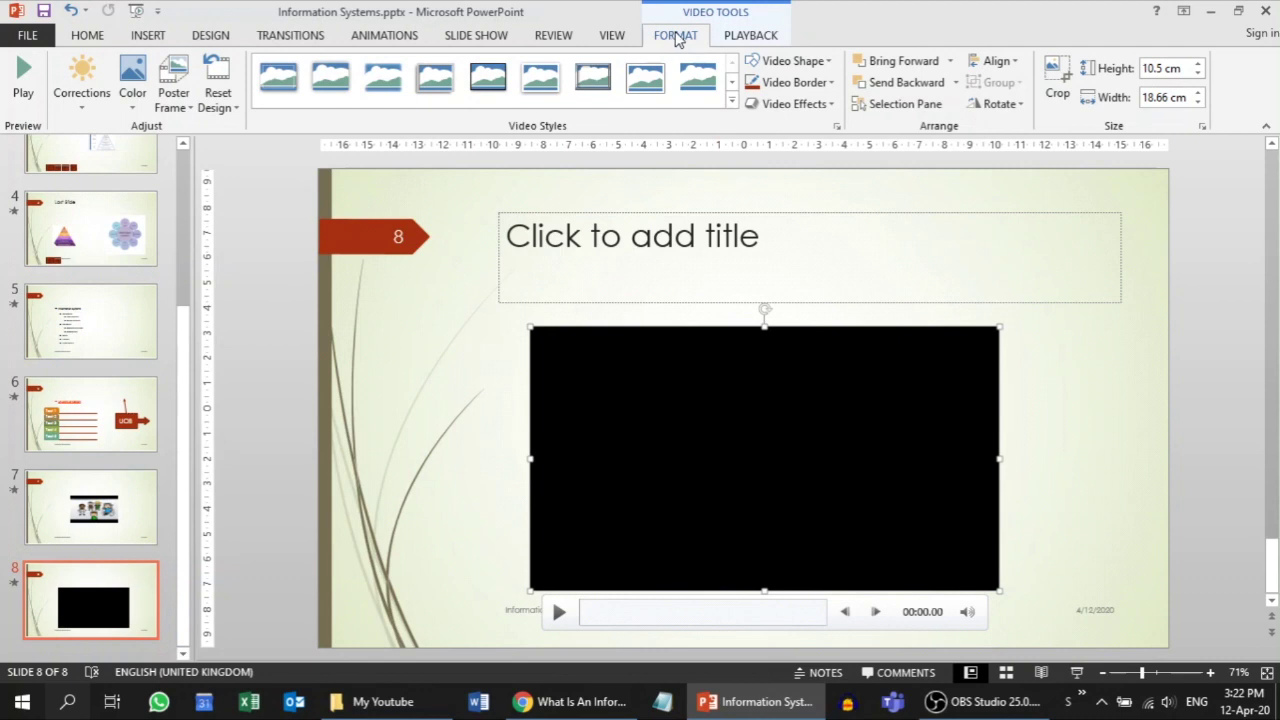
left_click(749, 35)
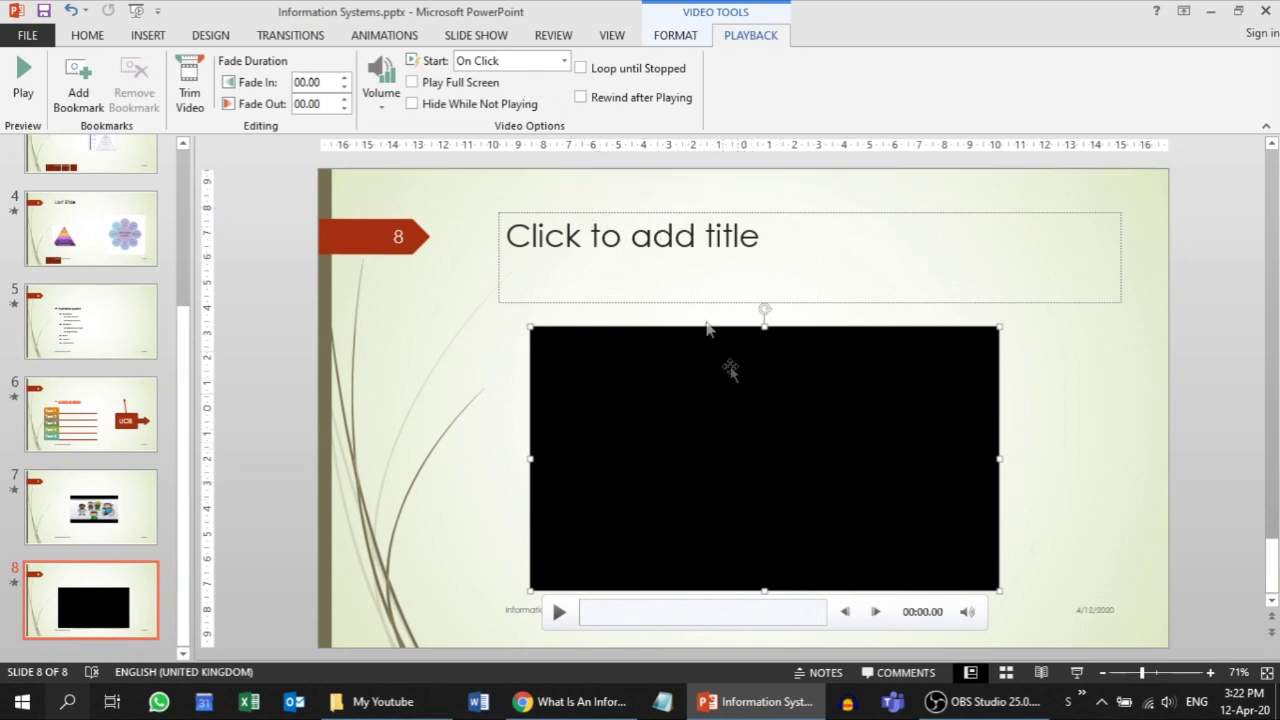
Check the Start choices, then preview slide 8 in the slide show and play its video
left_click(565, 64)
left_click(565, 64)
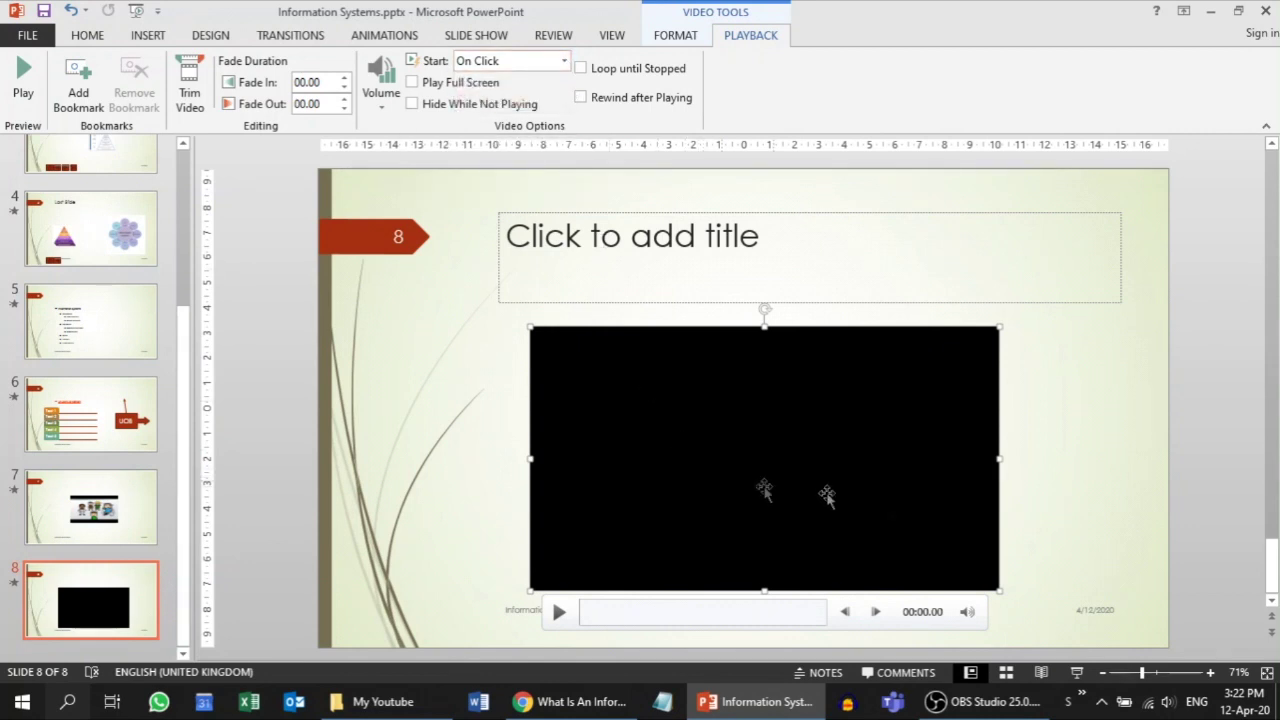
left_click(1077, 672)
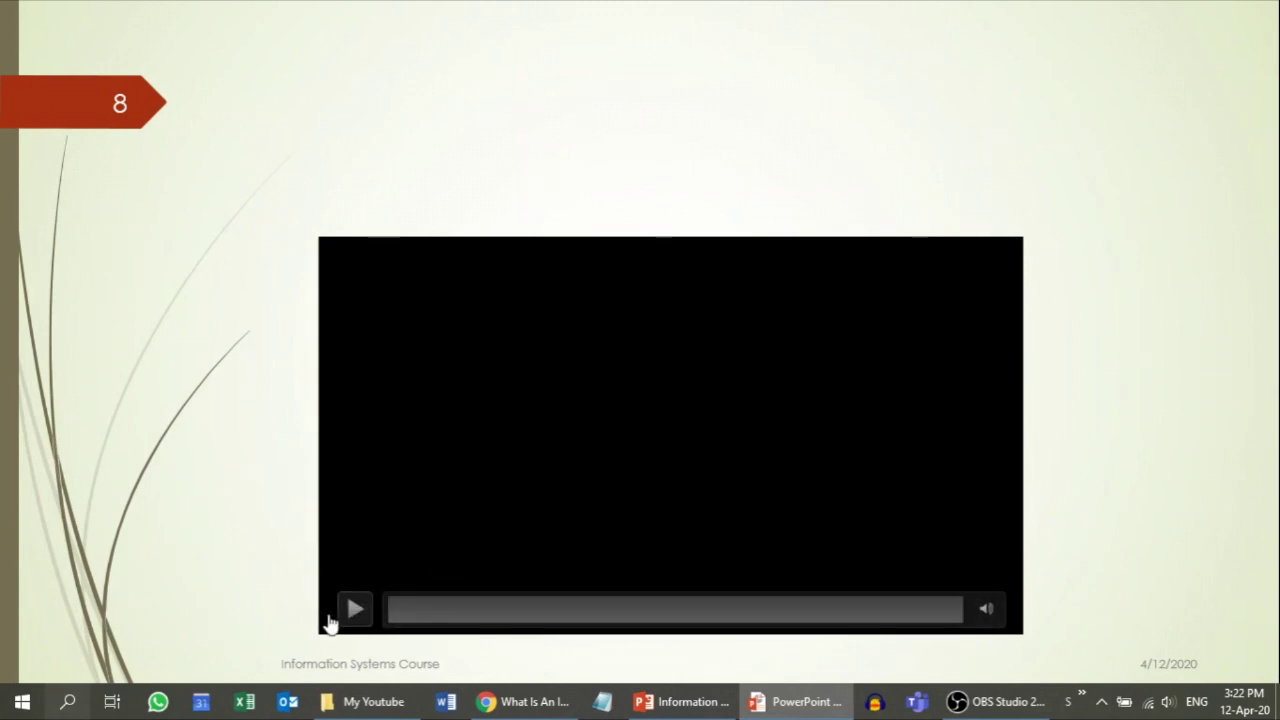
left_click(353, 610)
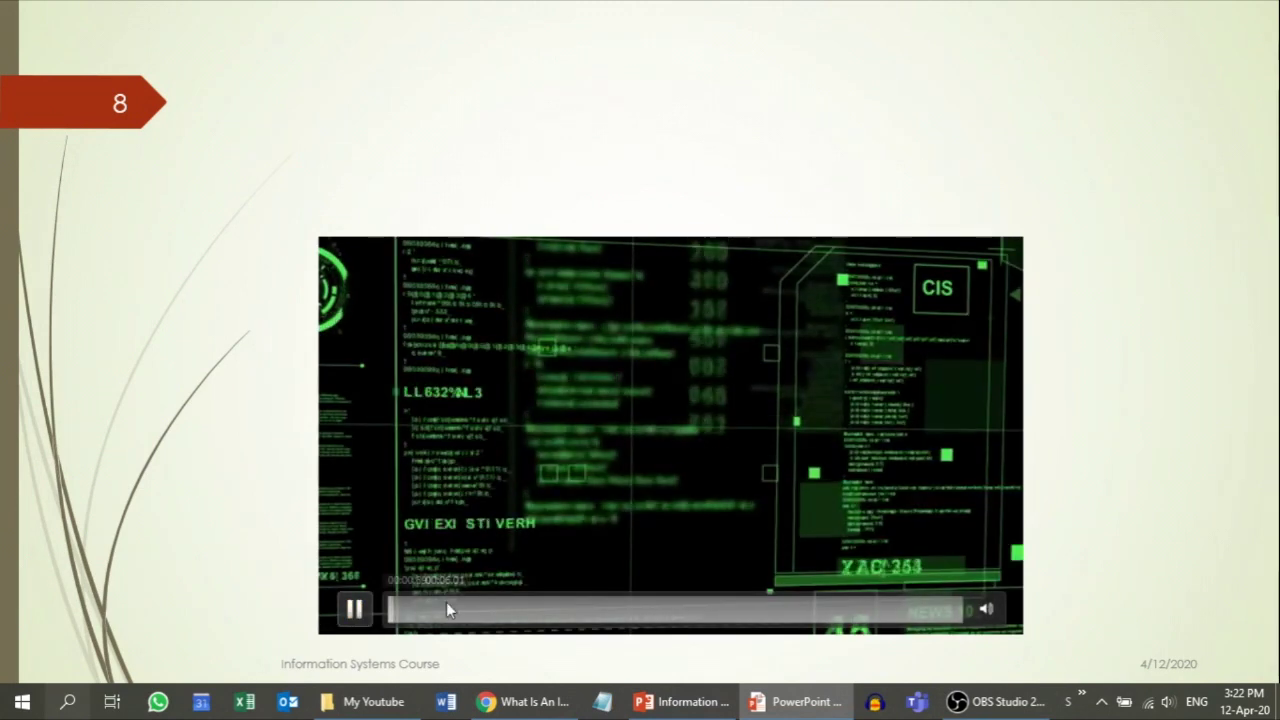
Leave the show and set the video to start Automatically
key("Escape")
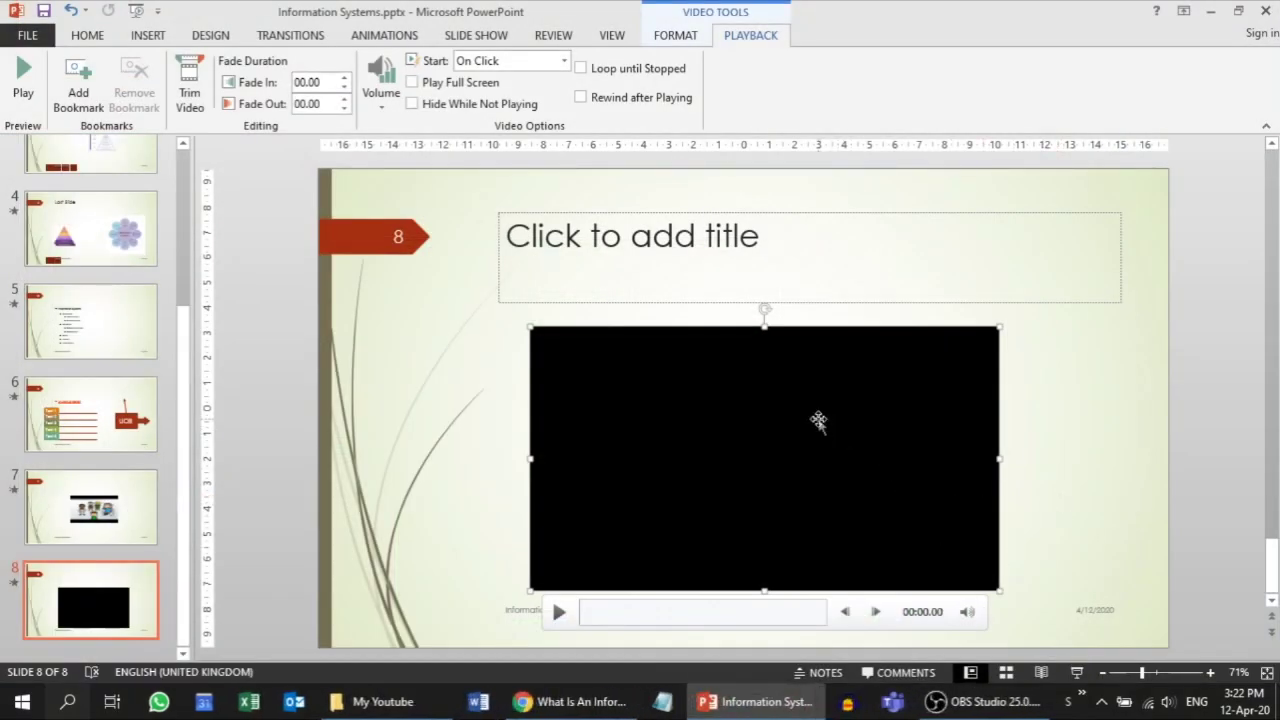
left_click(500, 61)
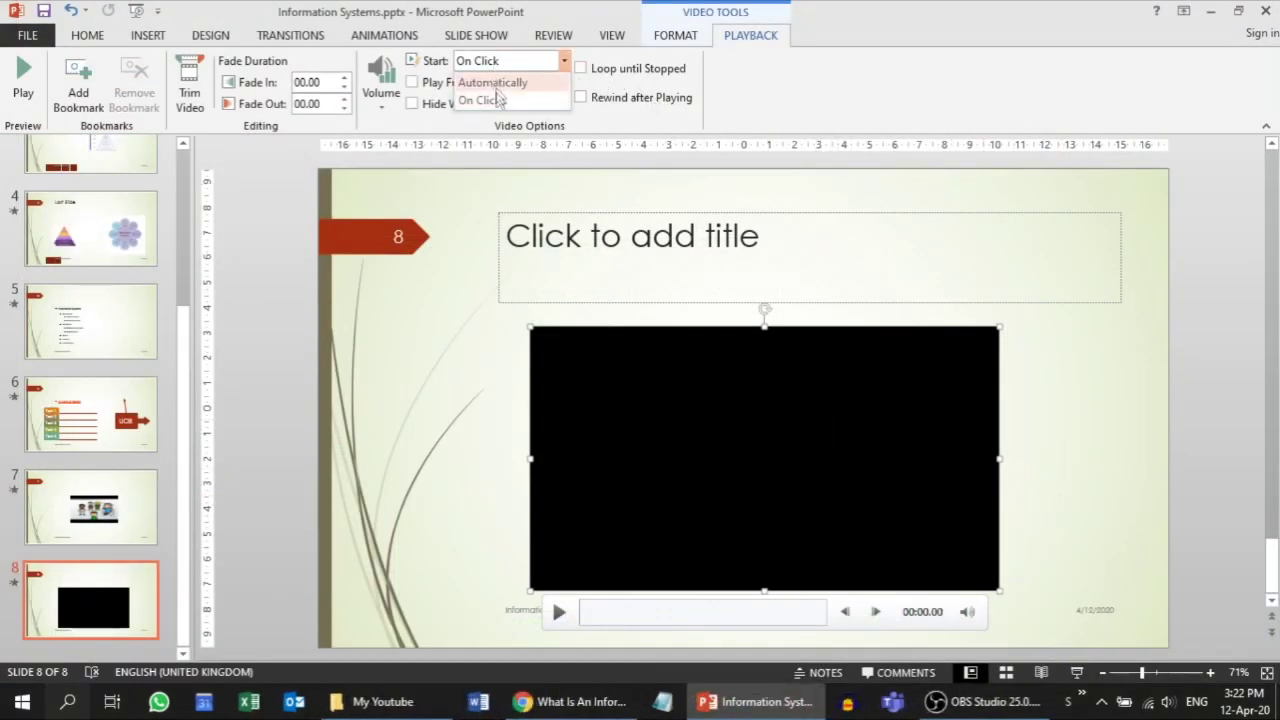
left_click(490, 83)
Run the show from slide 7 and advance to confirm slide 8's video auto-plays
left_click(95, 505)
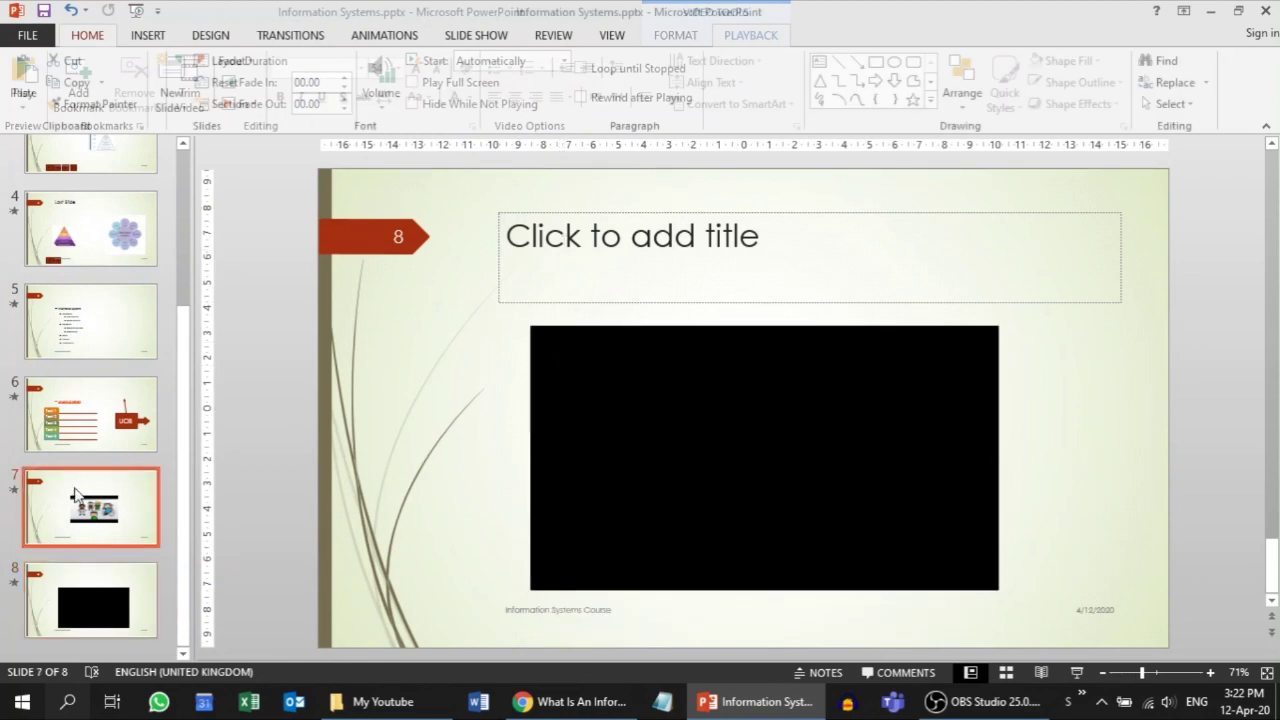
left_click(1077, 672)
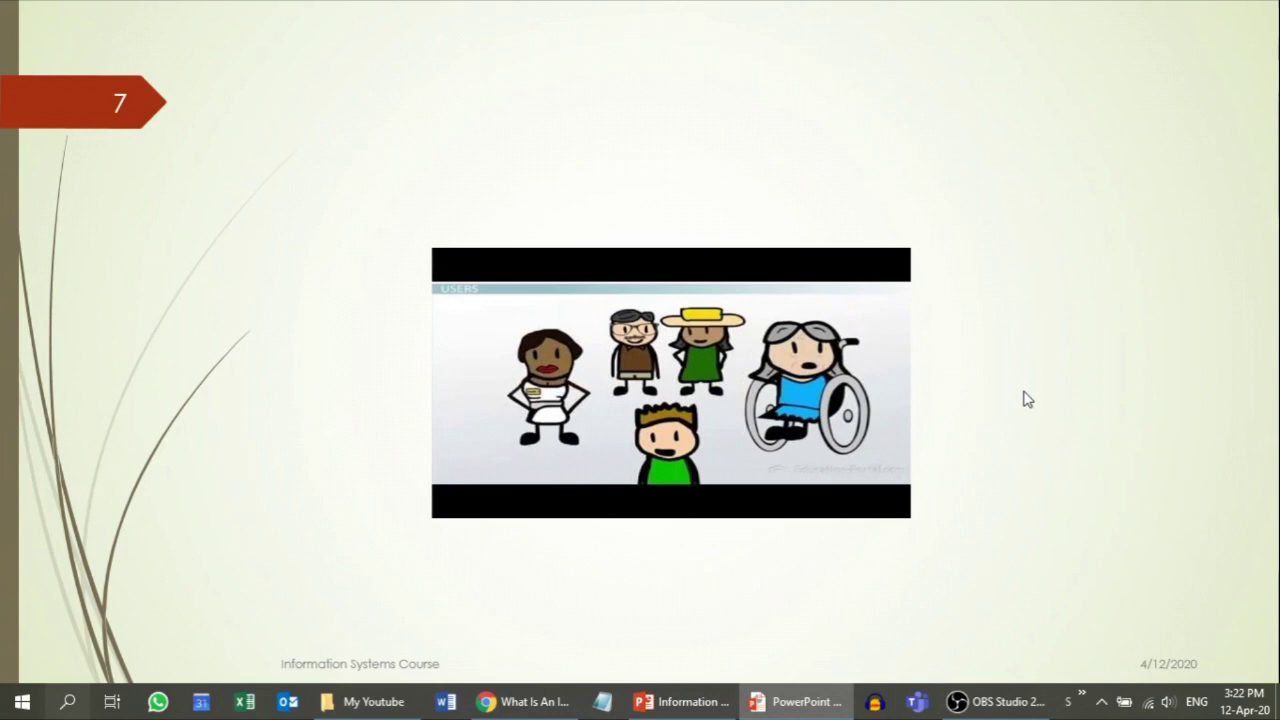
left_click(1027, 399)
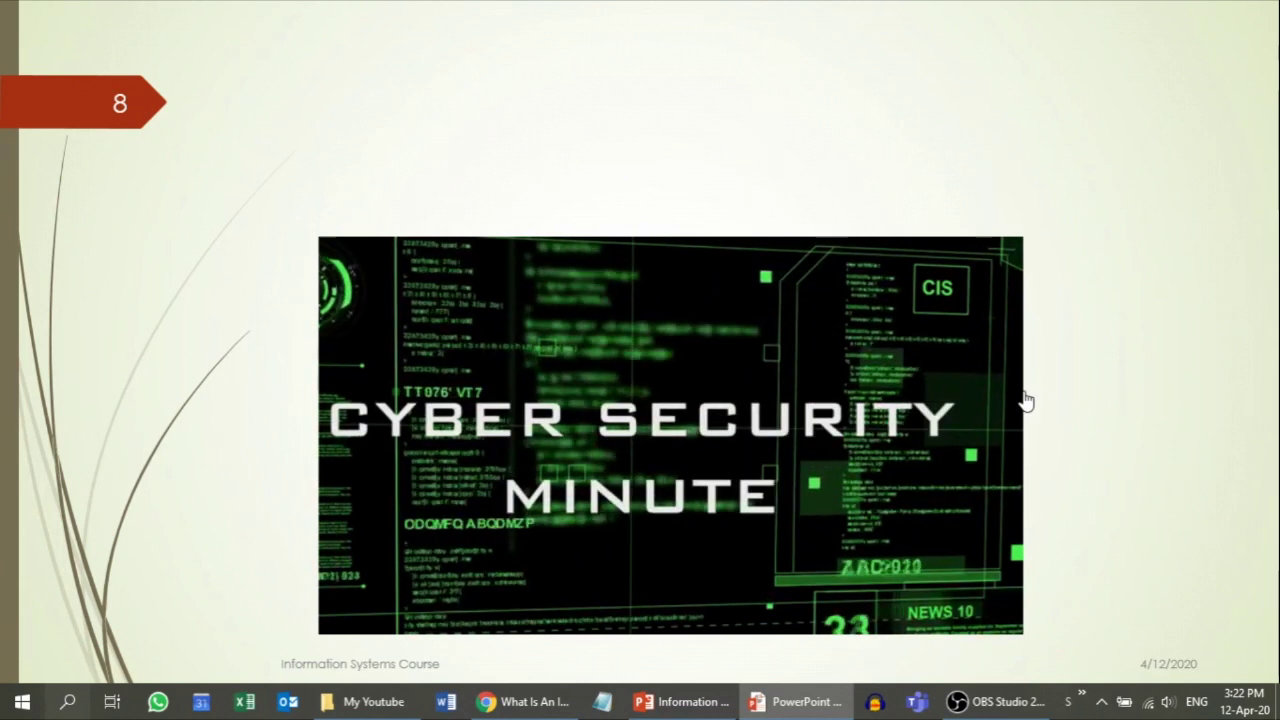
key("Escape")
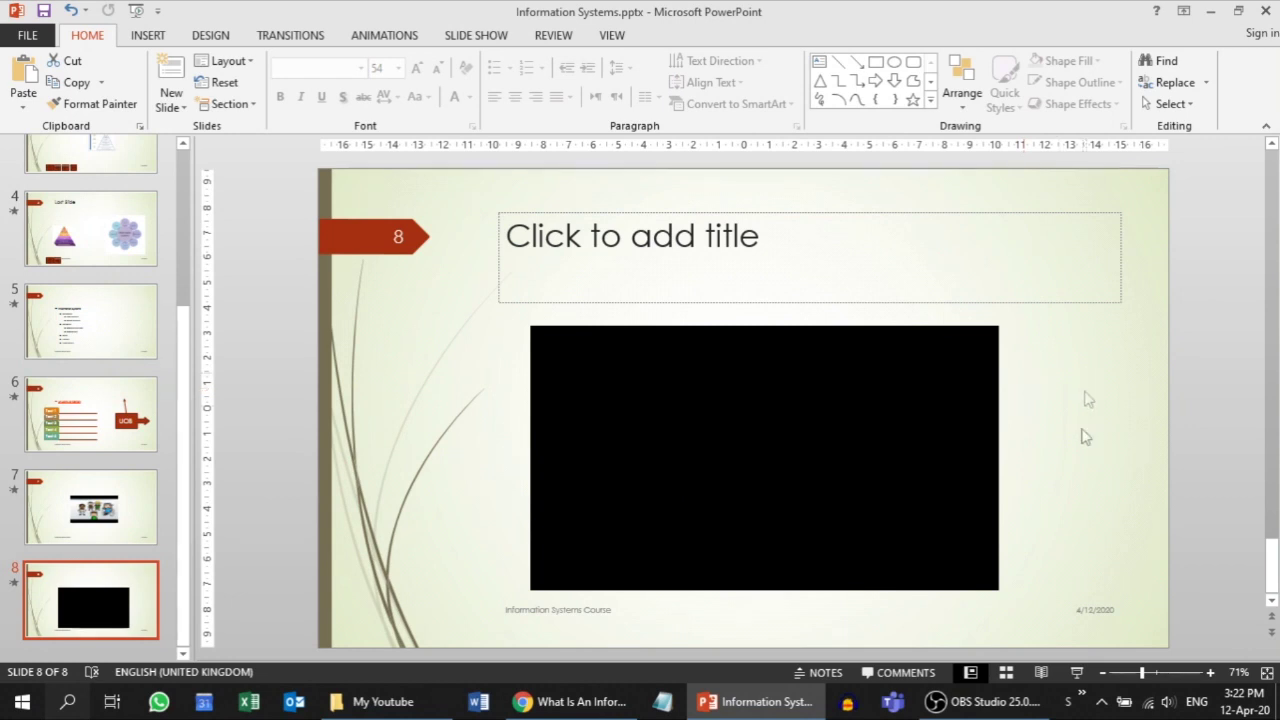
Keep slide 8's video starting Automatically and tick Play Full Screen
left_click(895, 465)
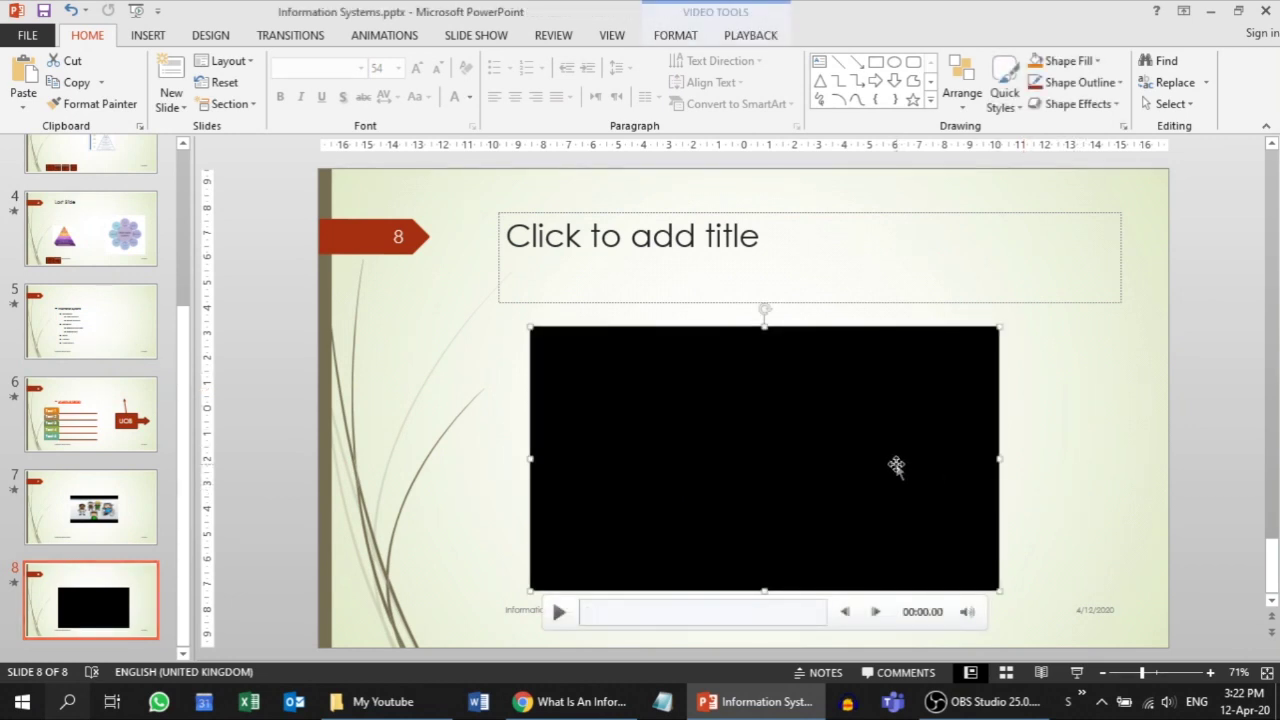
left_click(751, 35)
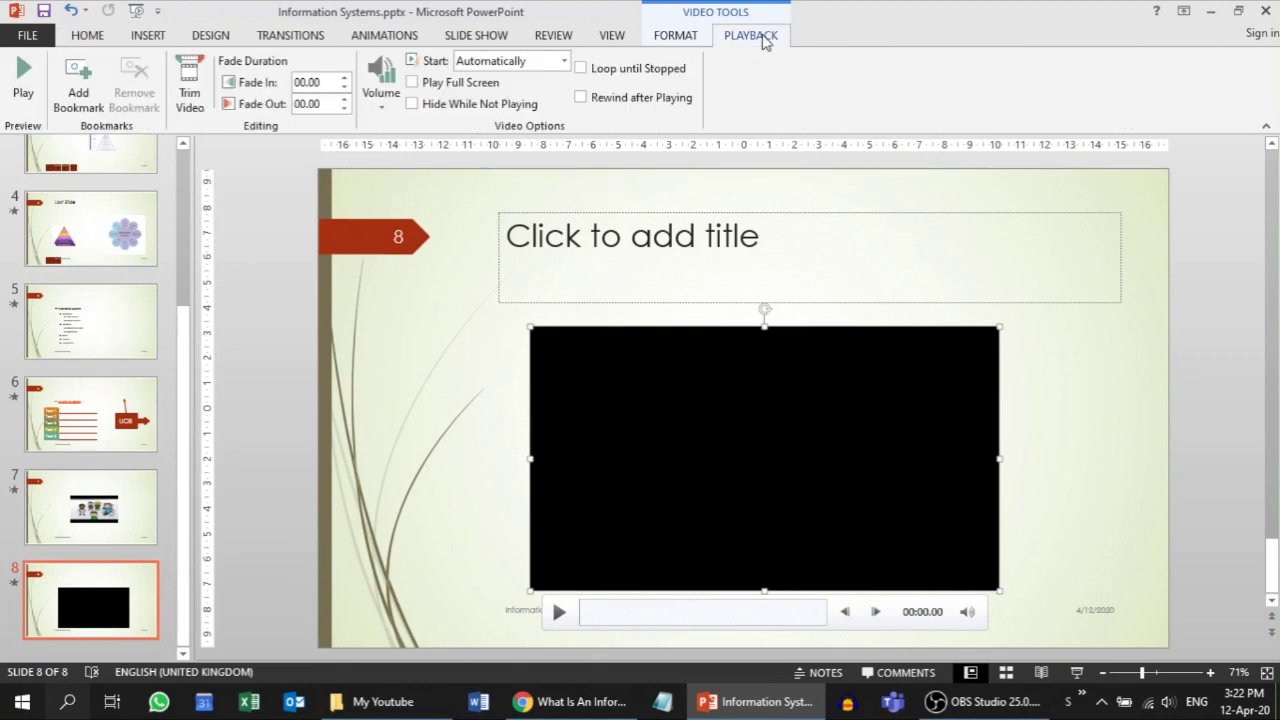
left_click(511, 68)
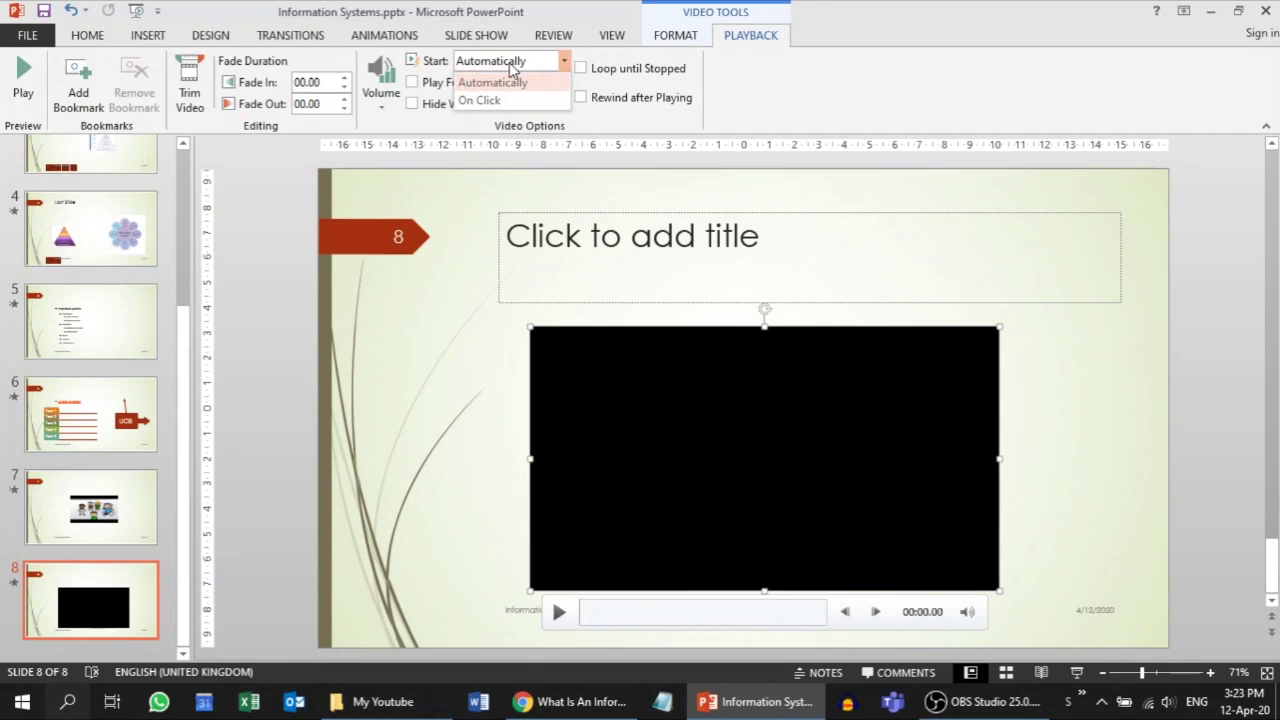
left_click(511, 64)
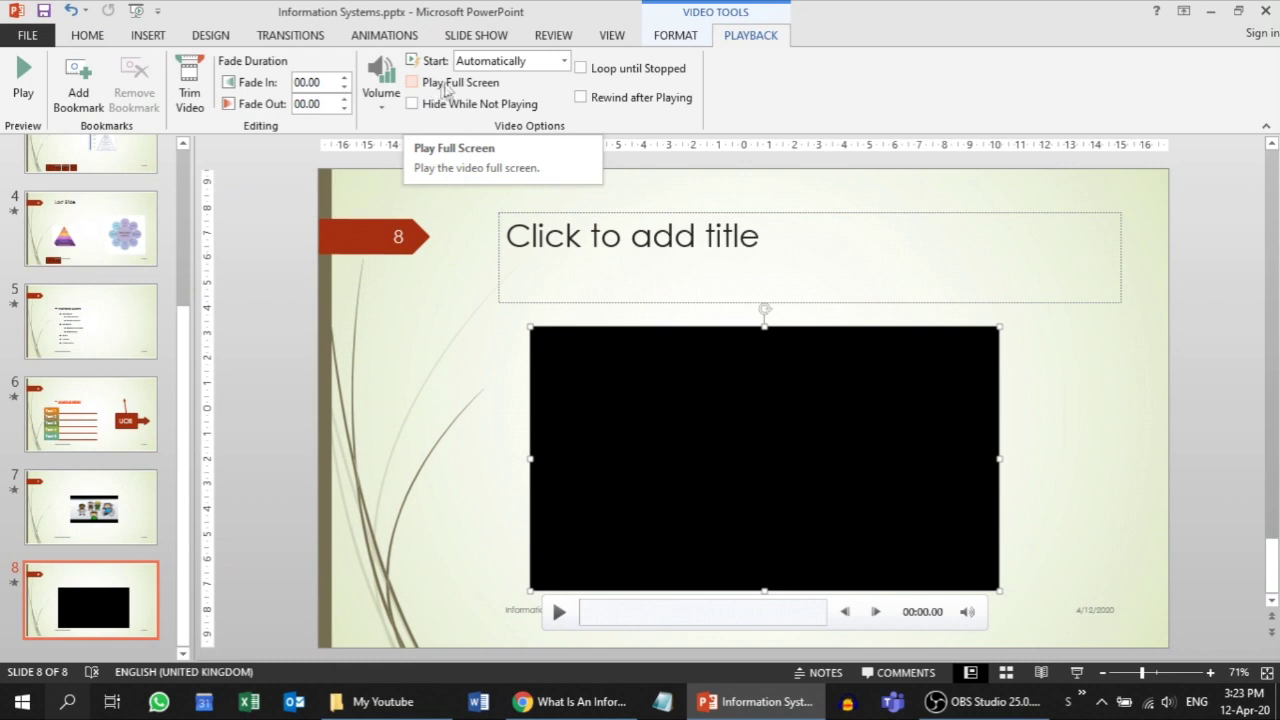
left_click(449, 90)
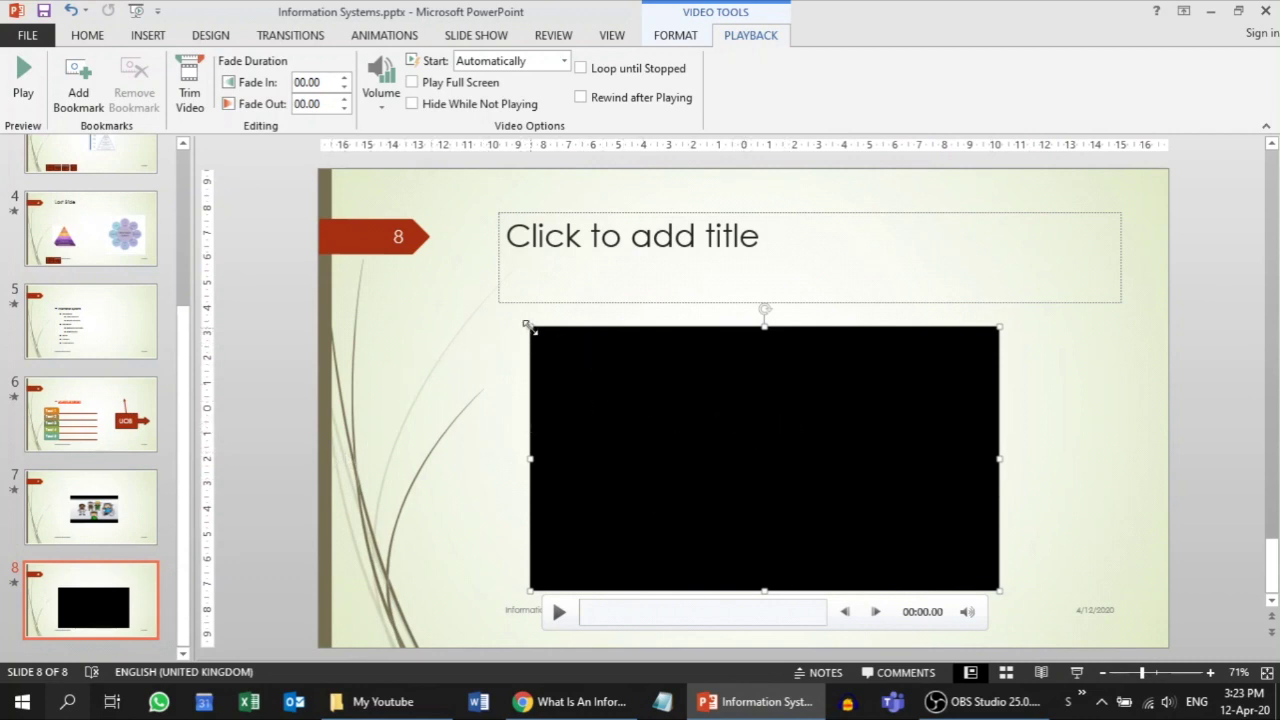
left_click_drag(527, 326, 694, 443)
mouse_move(874, 503)
left_mouse_down()
mouse_move(1014, 457)
mouse_move(977, 435)
left_mouse_up()
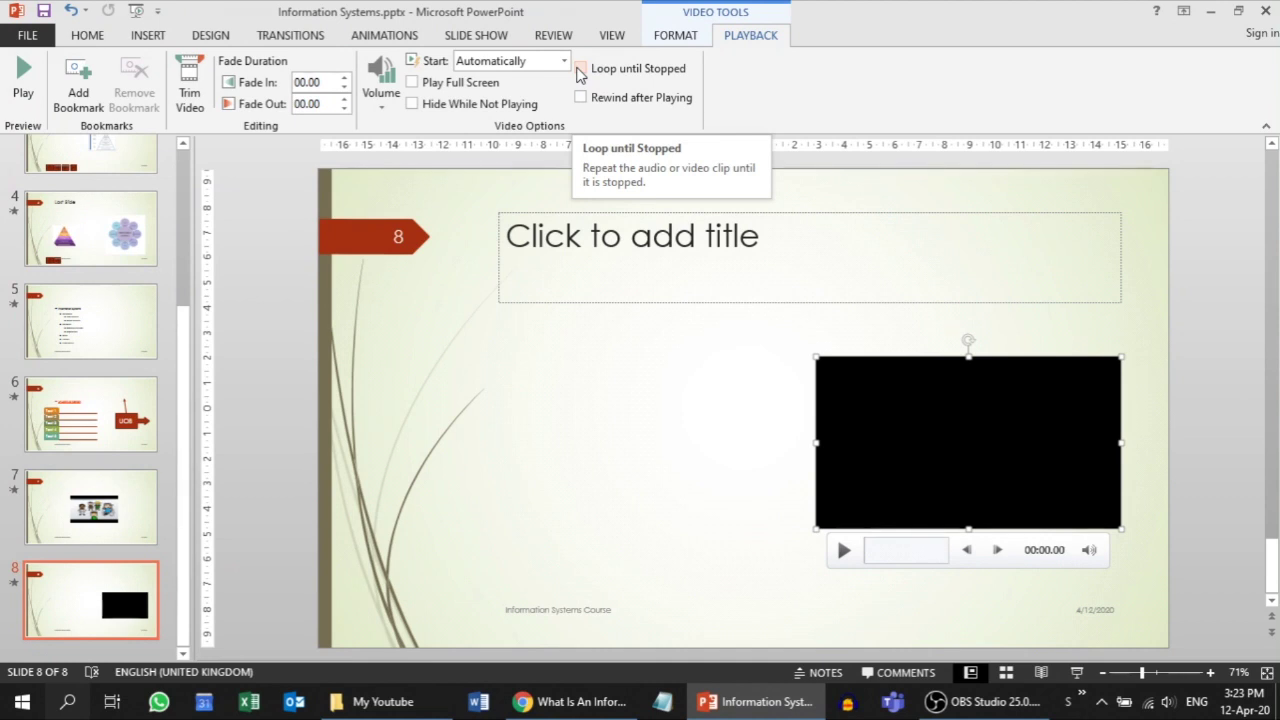
left_click(580, 70)
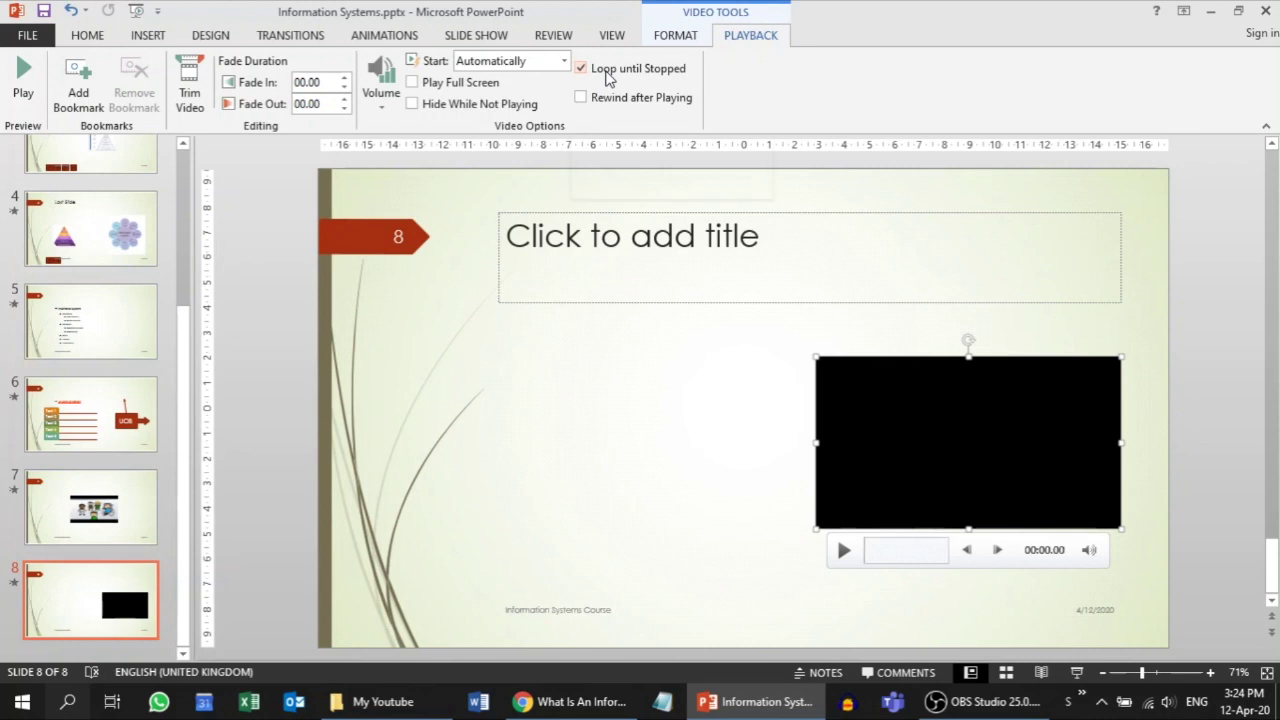
left_click(609, 72)
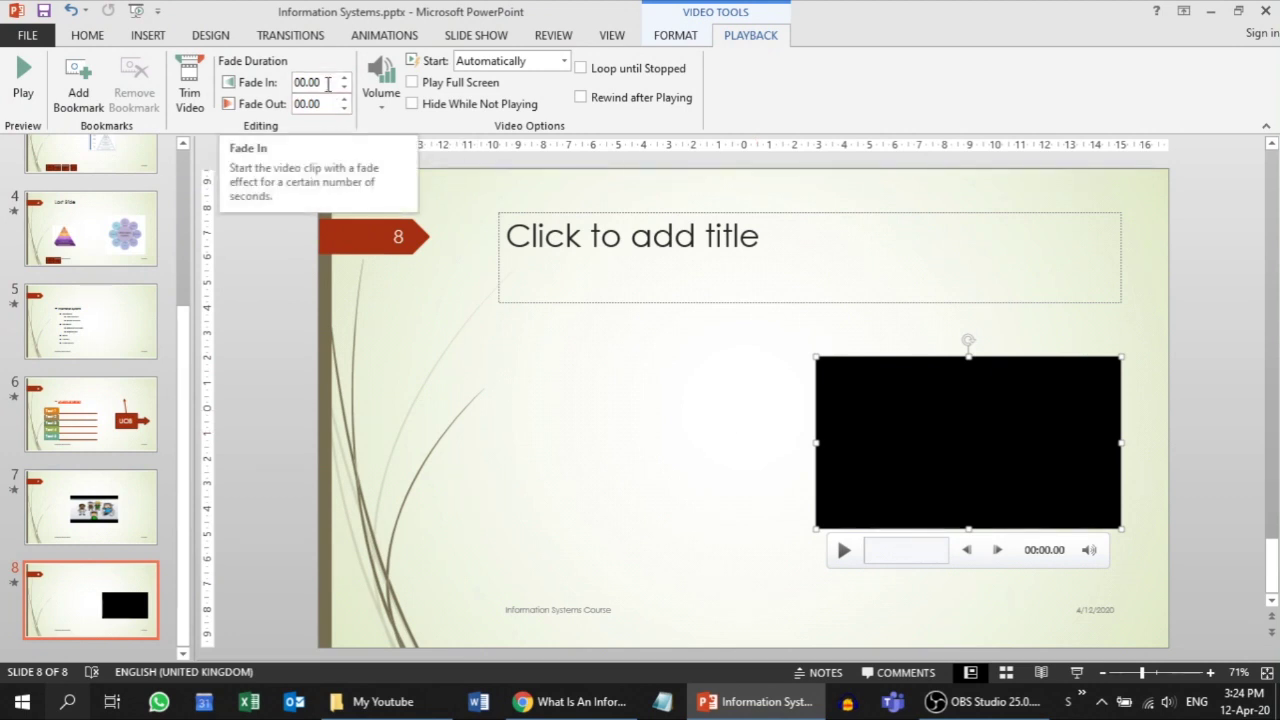
Enter 3 seconds for both the Fade In and Fade Out durations
left_click(327, 84)
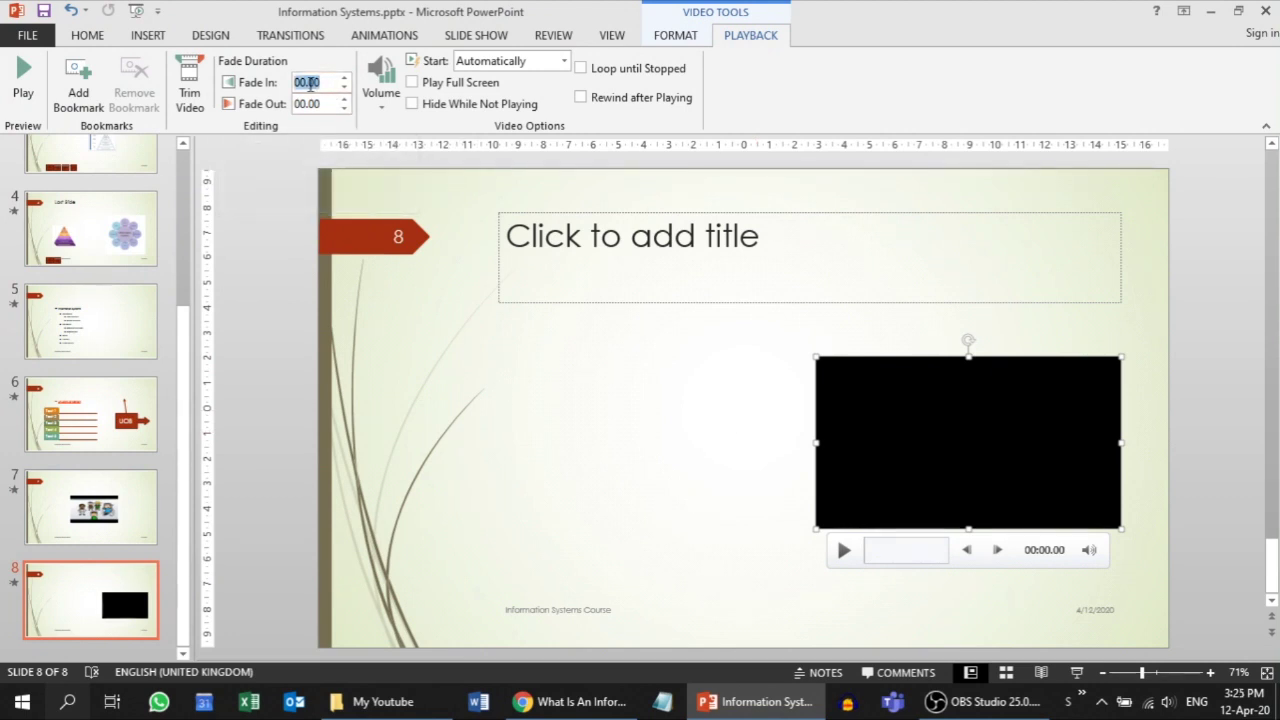
left_click(306, 84)
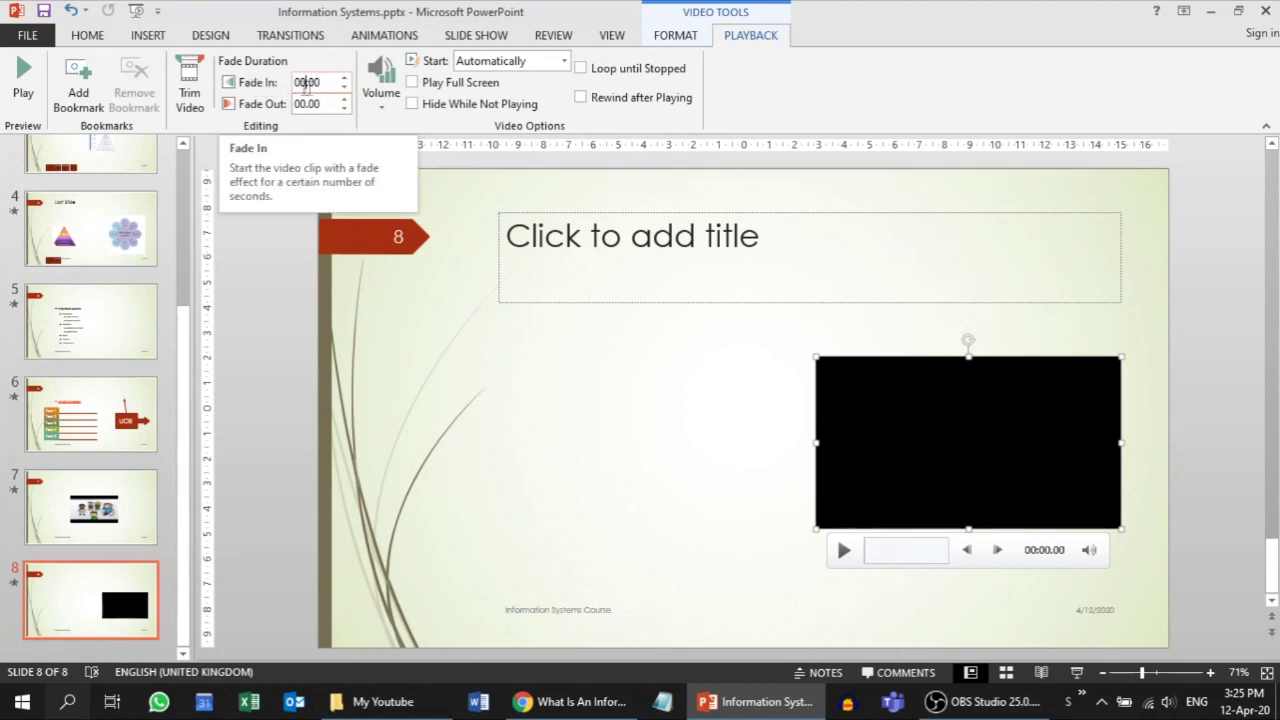
type("13")
key("Return")
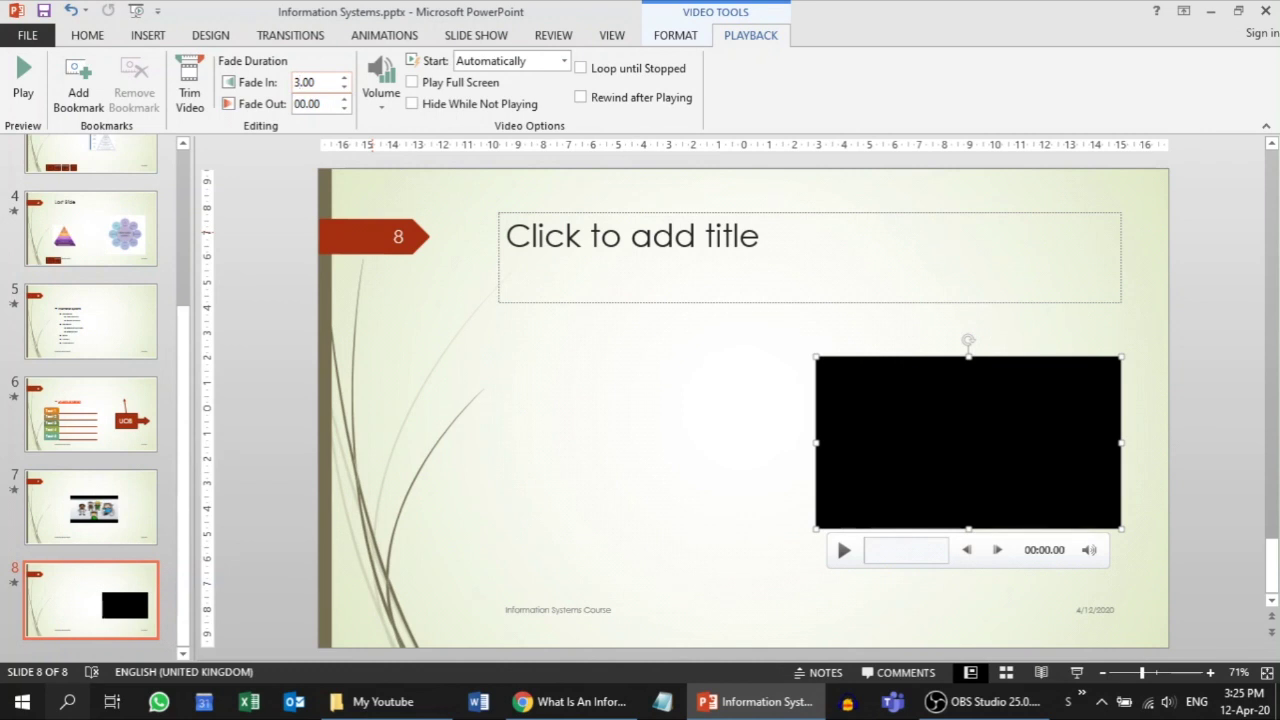
left_click(307, 104)
left_click(310, 104)
type("3")
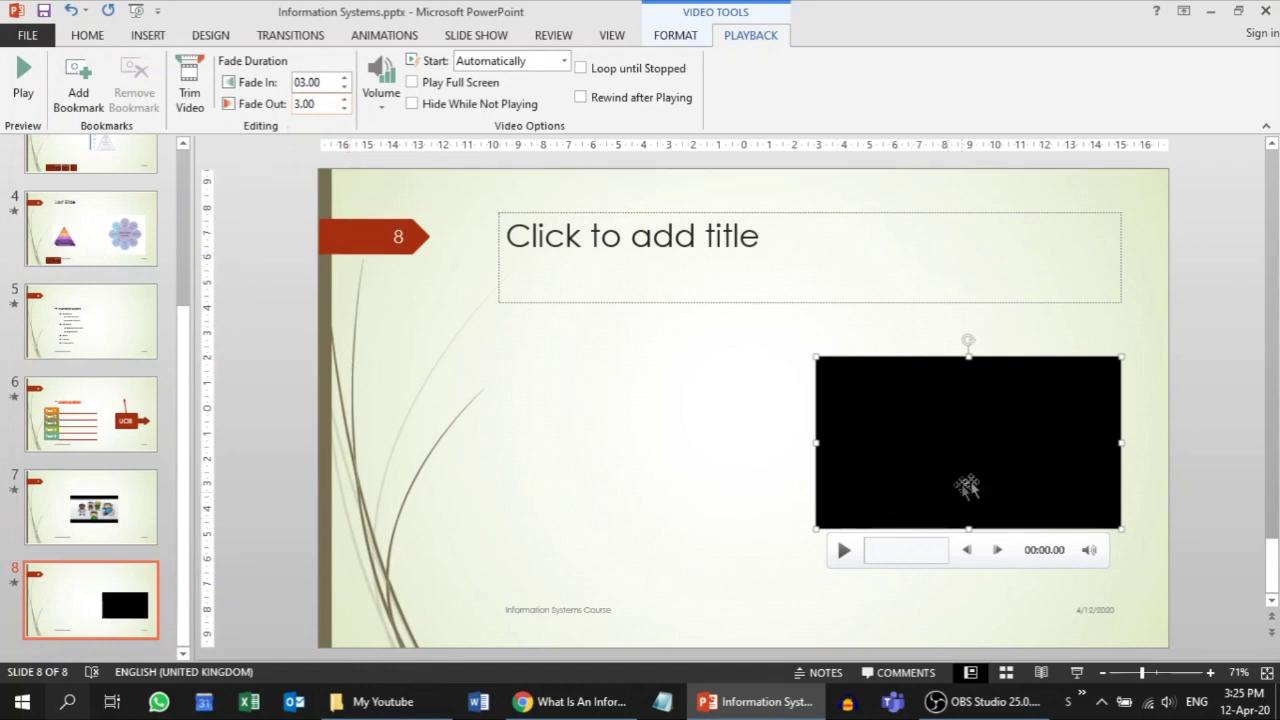
left_click(1086, 676)
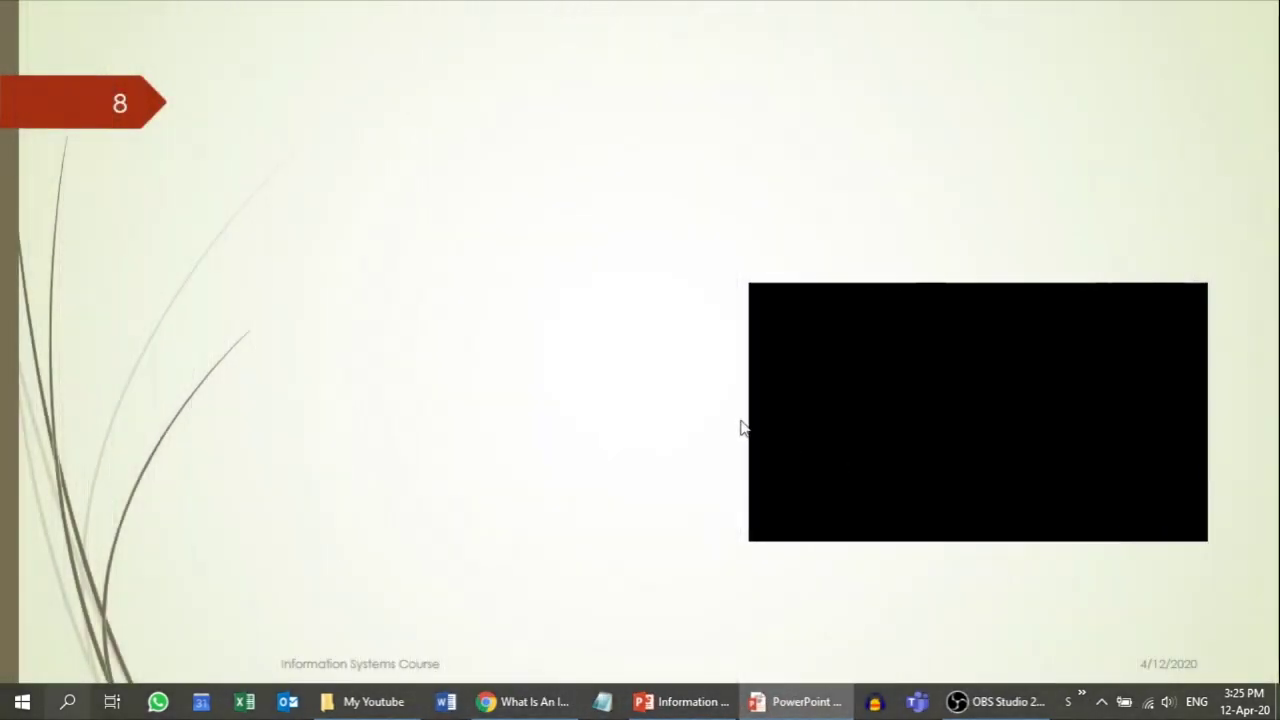
left_click(765, 437)
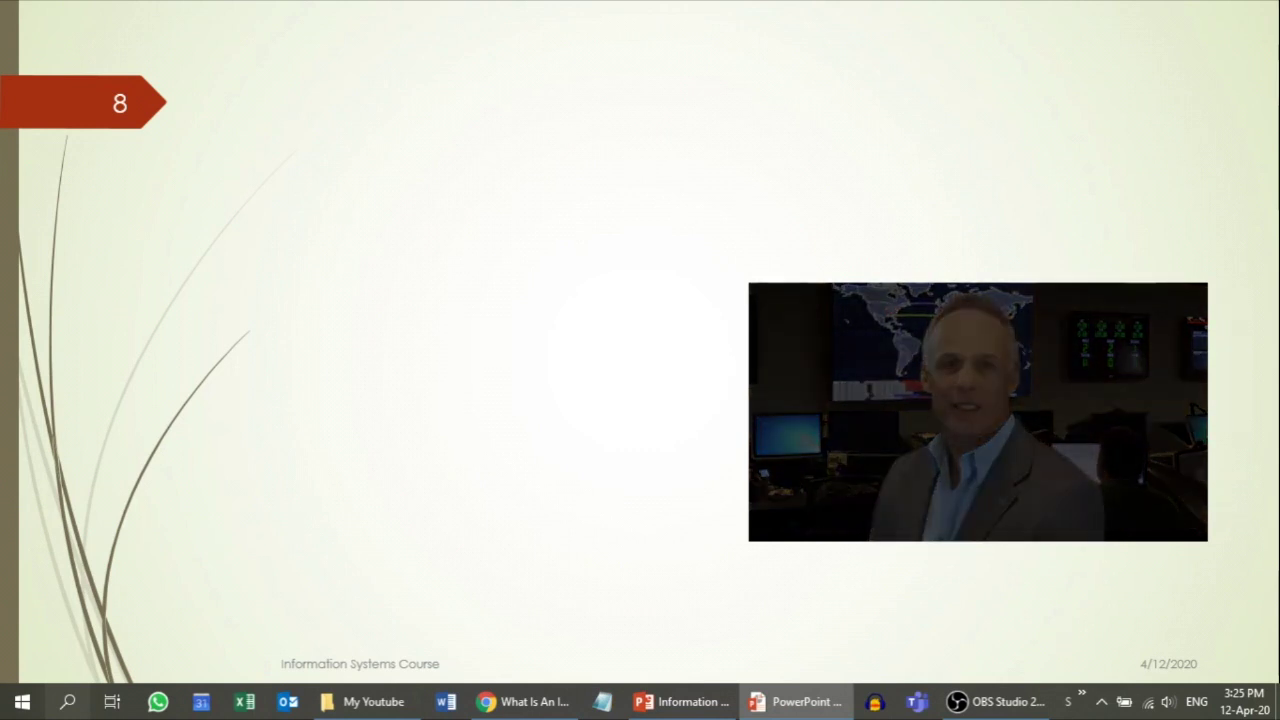
key("Escape")
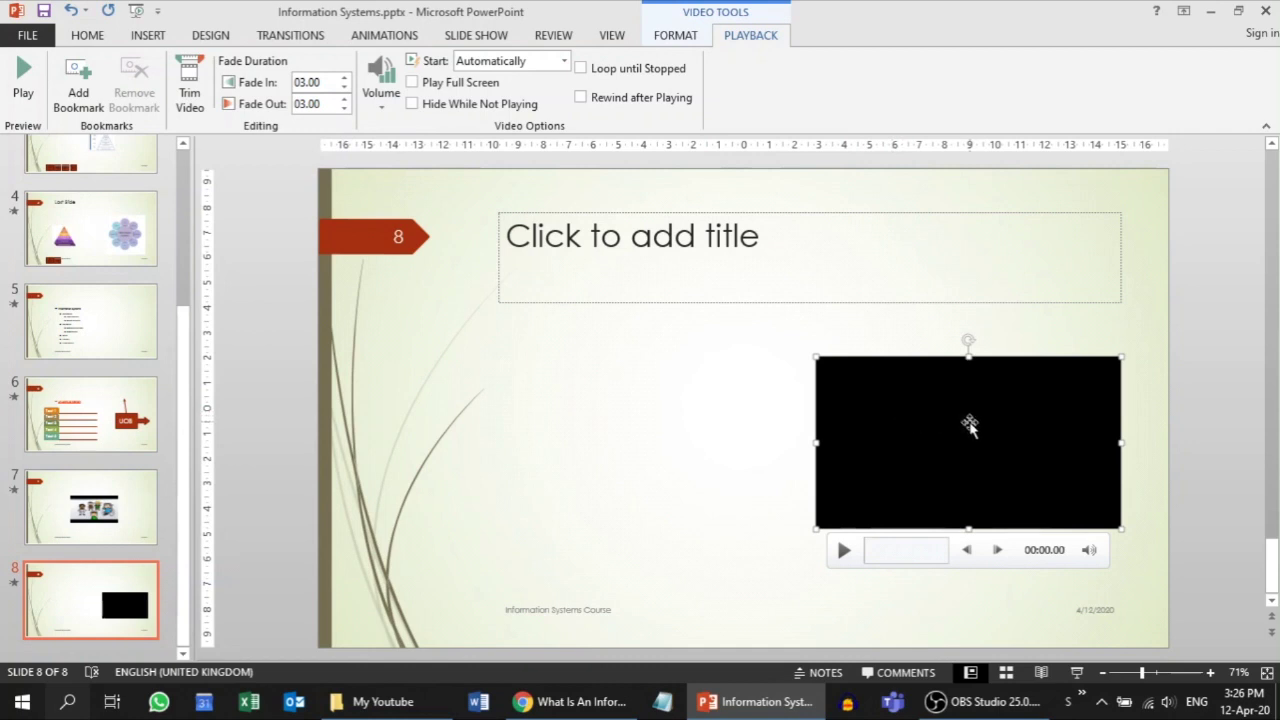
Enlarge the video from its top-left corner and centre it below the title placeholder
left_click_drag(970, 424, 812, 424)
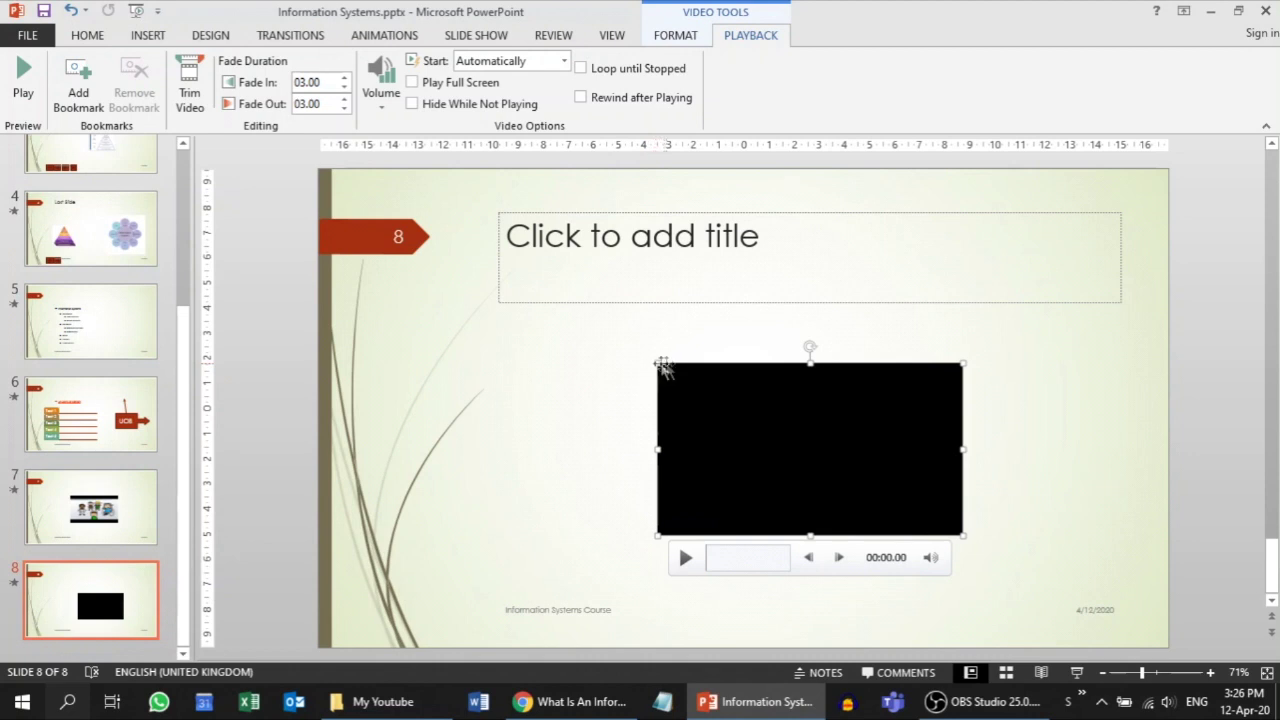
left_click_drag(656, 362, 566, 312)
left_click_drag(766, 389, 799, 427)
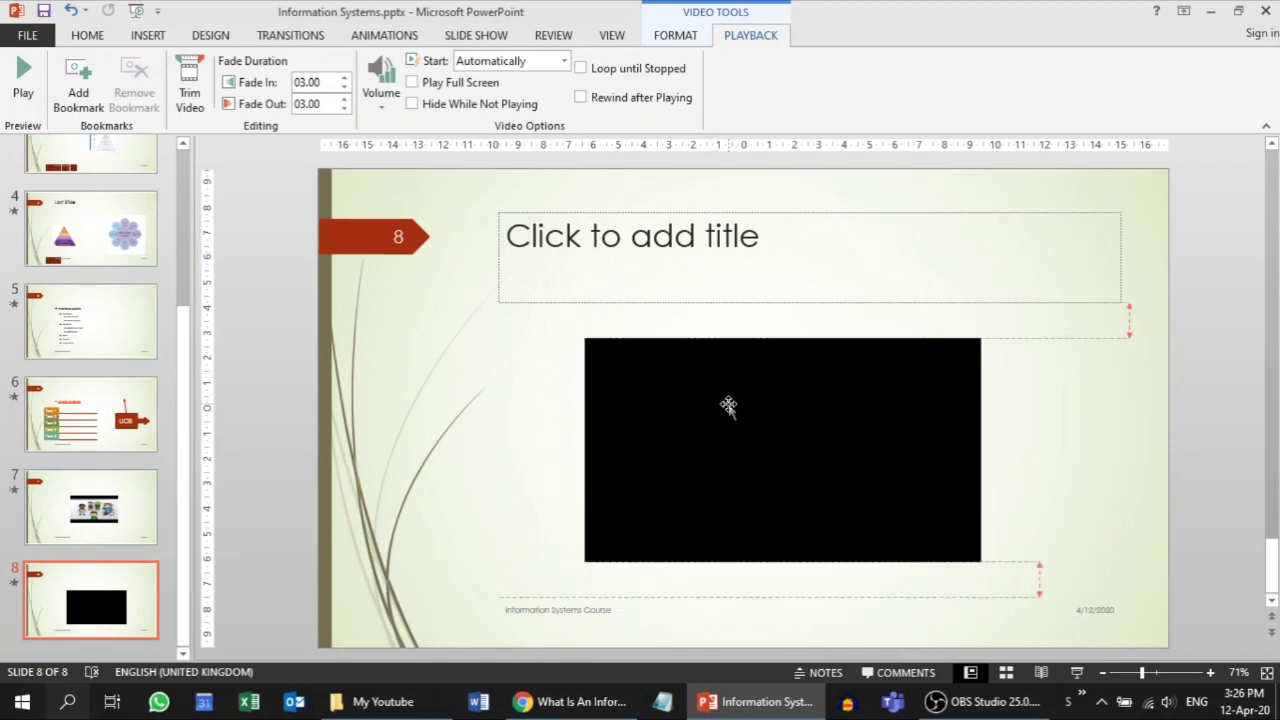
left_click_drag(728, 392, 728, 404)
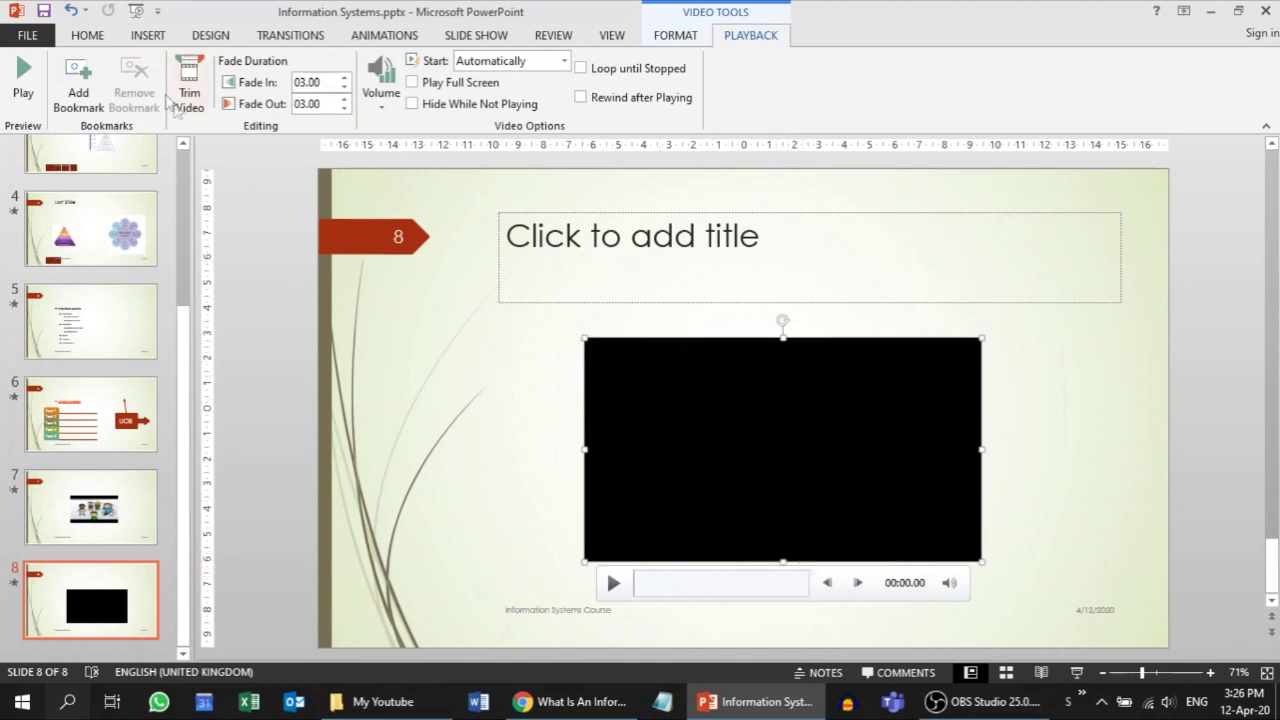
Trim the video to play from 00:25.039 to 00:45.066
left_click(189, 92)
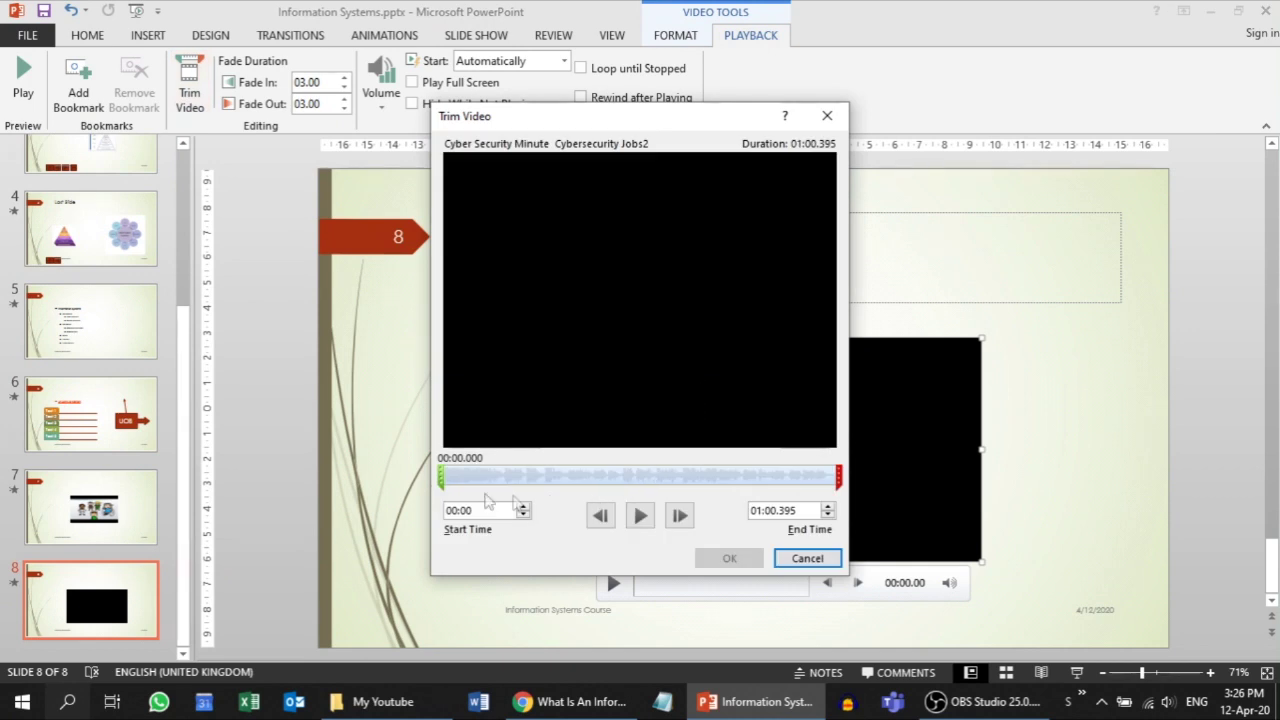
left_click_drag(441, 477, 603, 485)
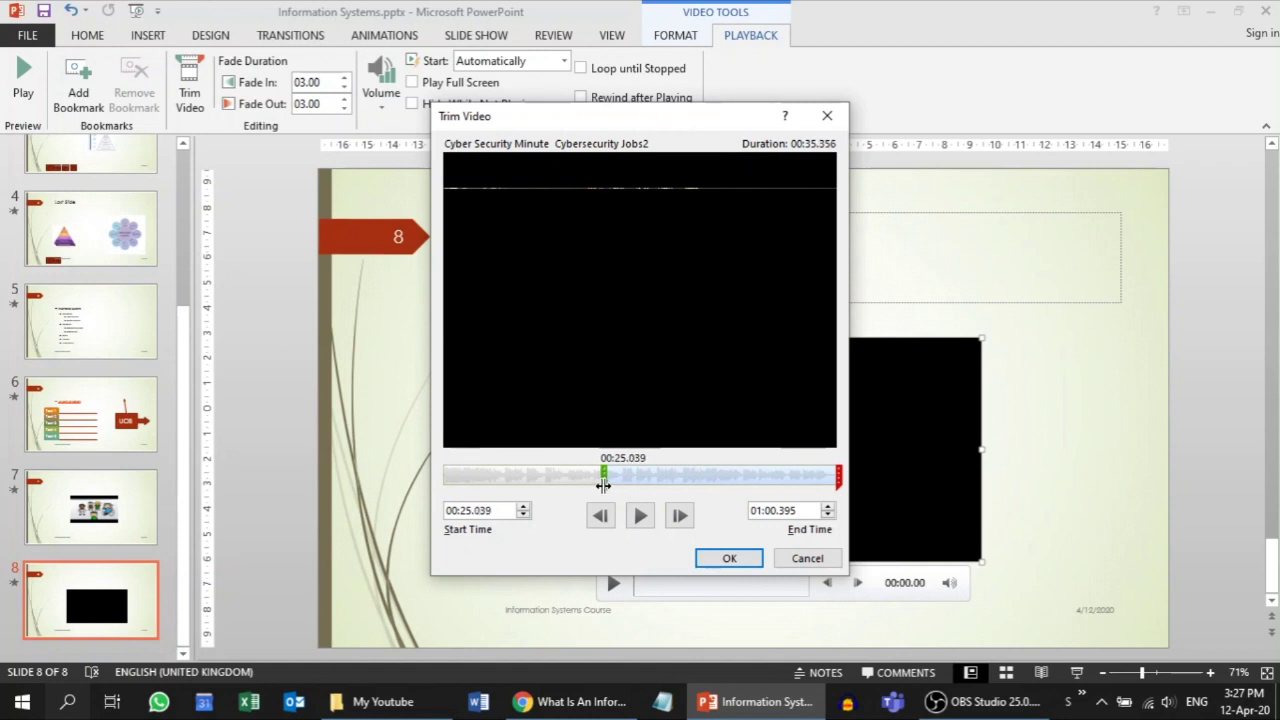
mouse_move(838, 477)
left_mouse_down()
mouse_move(702, 476)
mouse_move(718, 477)
left_mouse_up()
left_click_drag(727, 477, 738, 477)
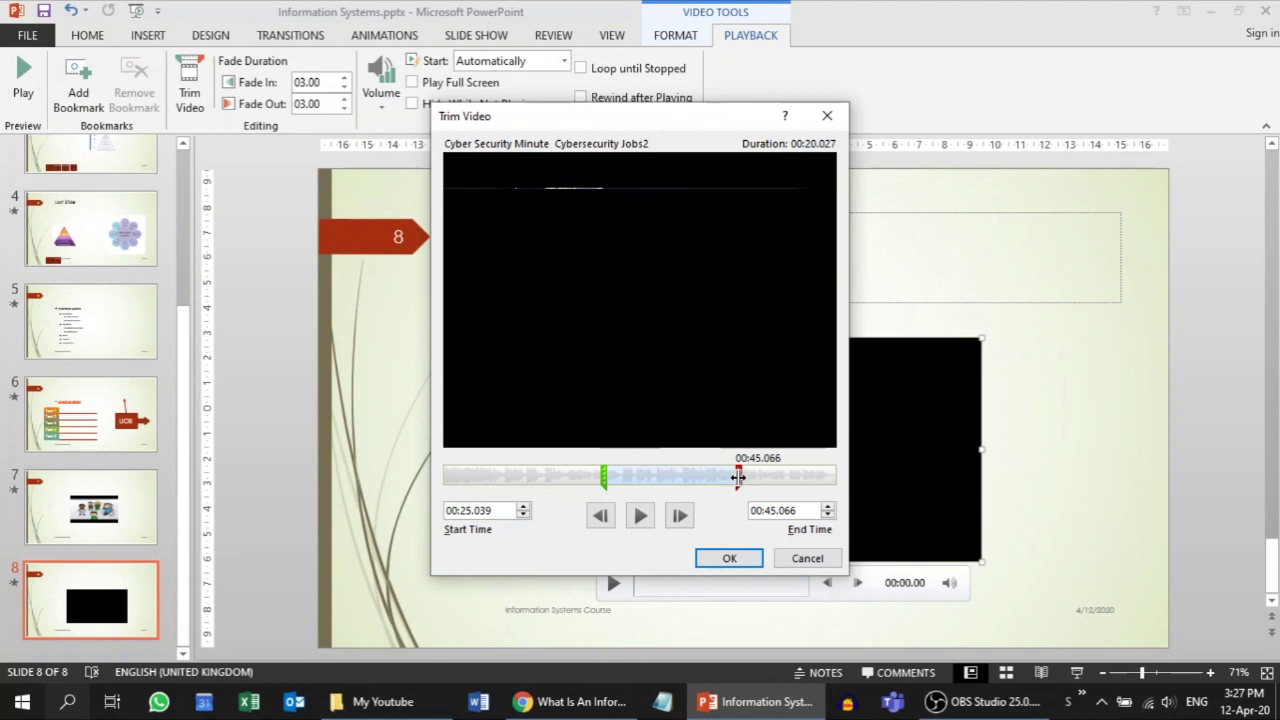
left_click(719, 560)
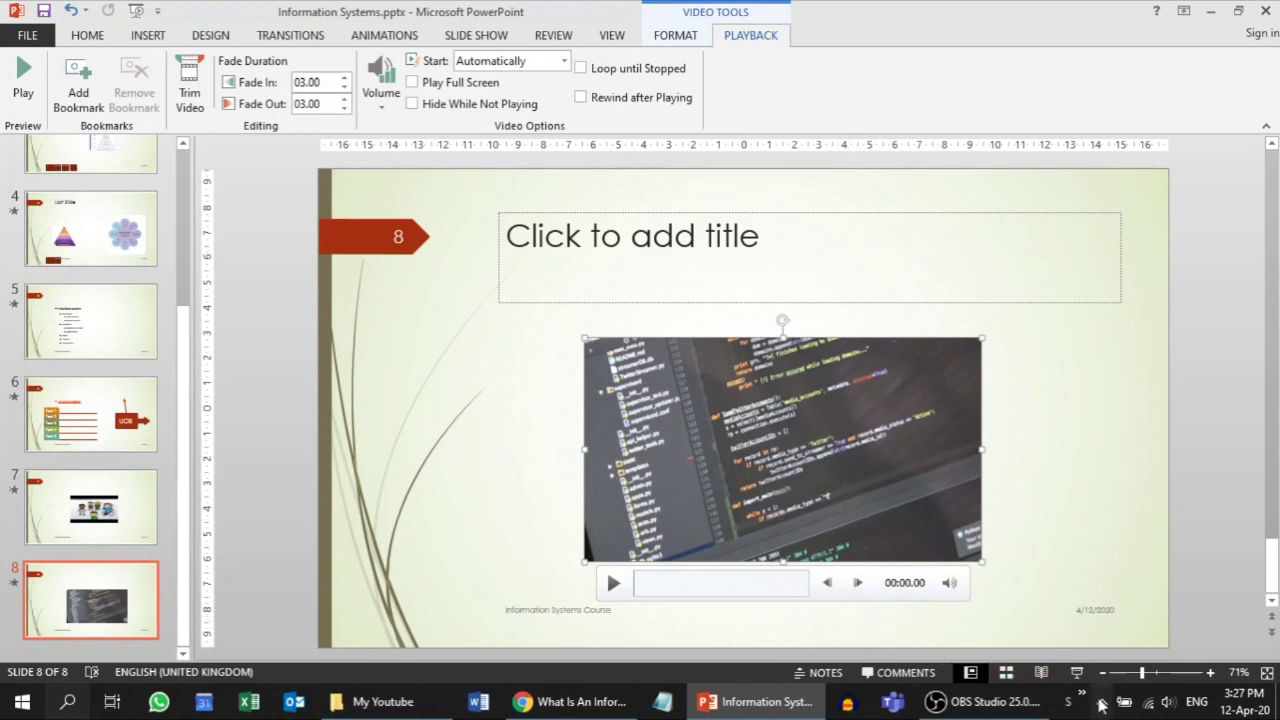
left_click(1077, 673)
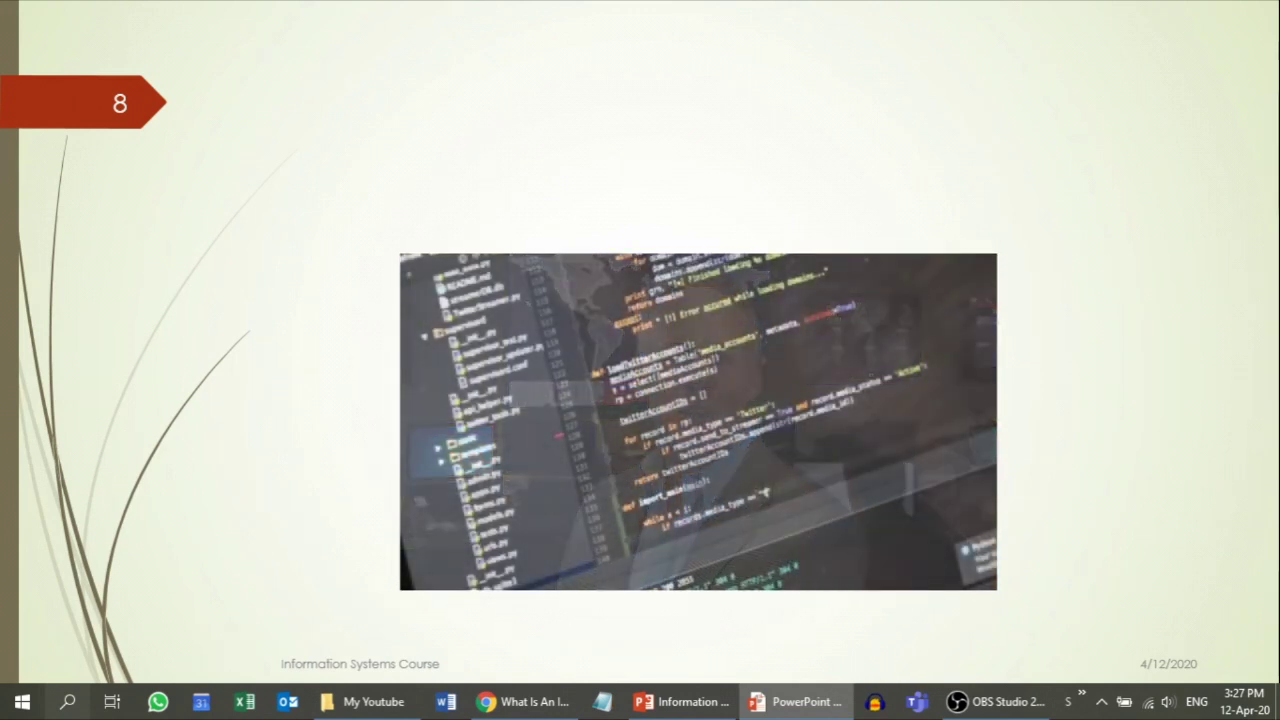
left_click(578, 503)
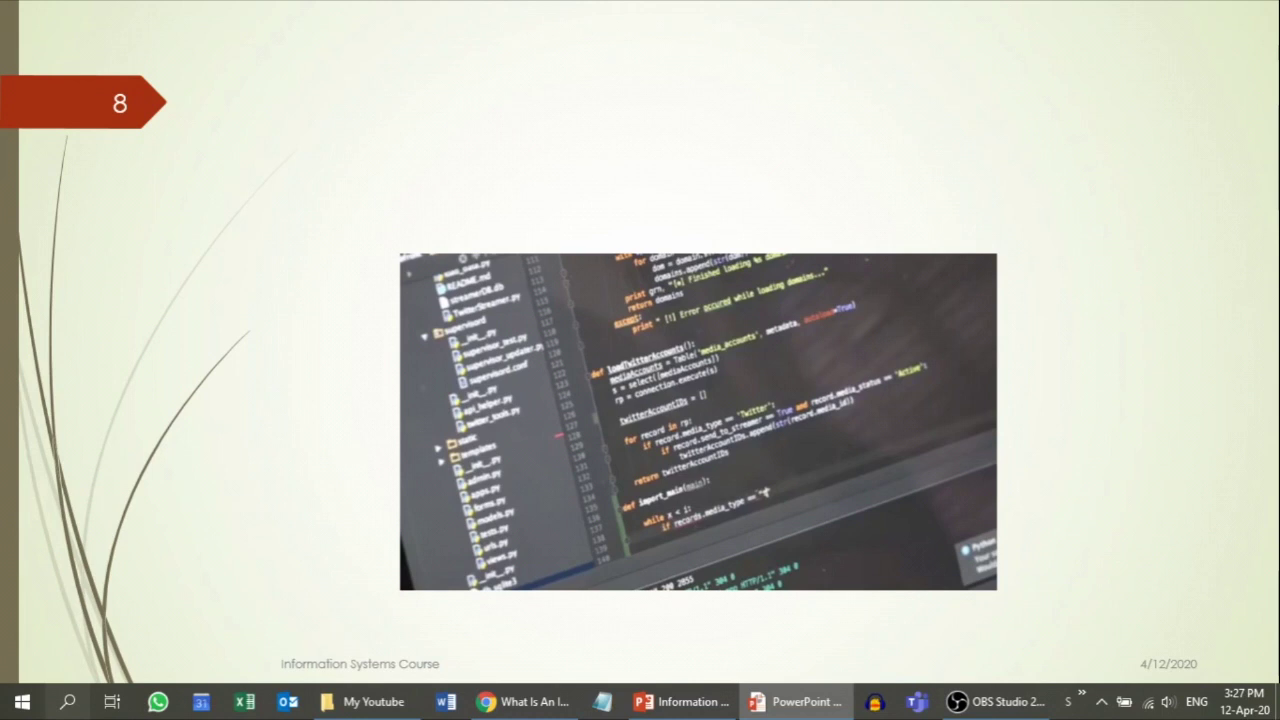
key("Escape")
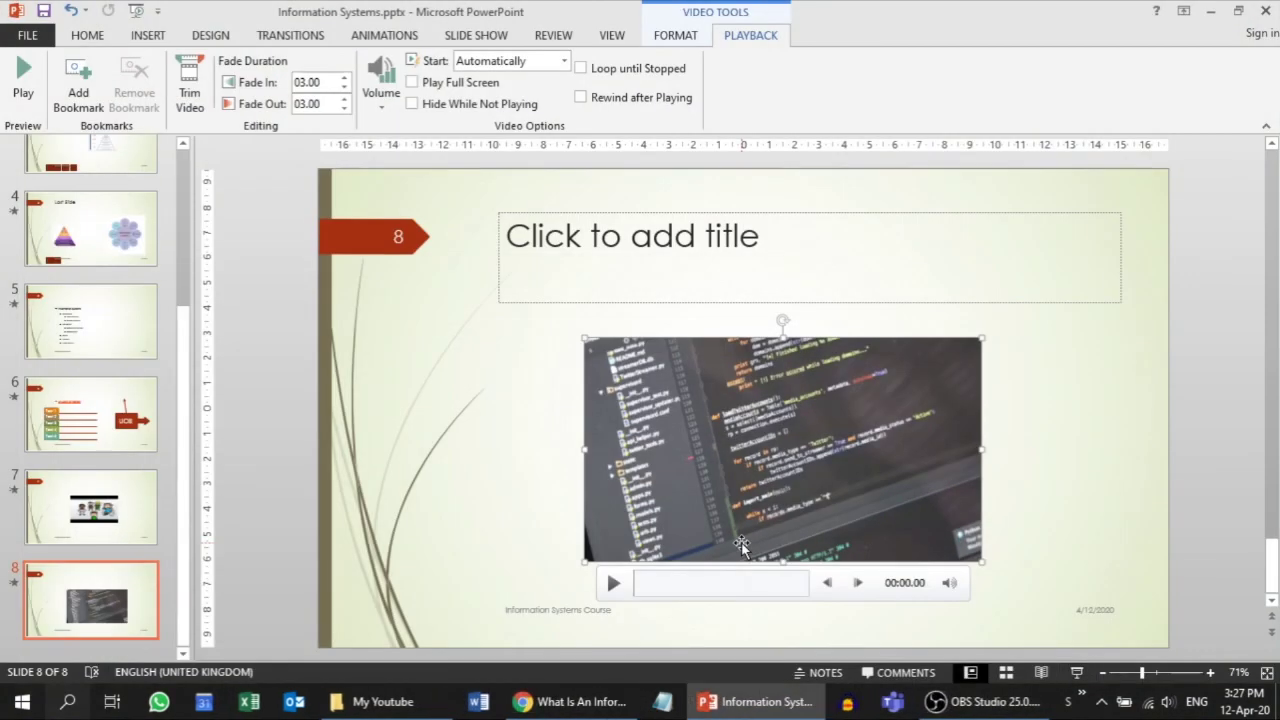
Confirm the video's Start stays Automatically and recommit the 3-second fade-in
left_click(712, 440)
left_click(564, 61)
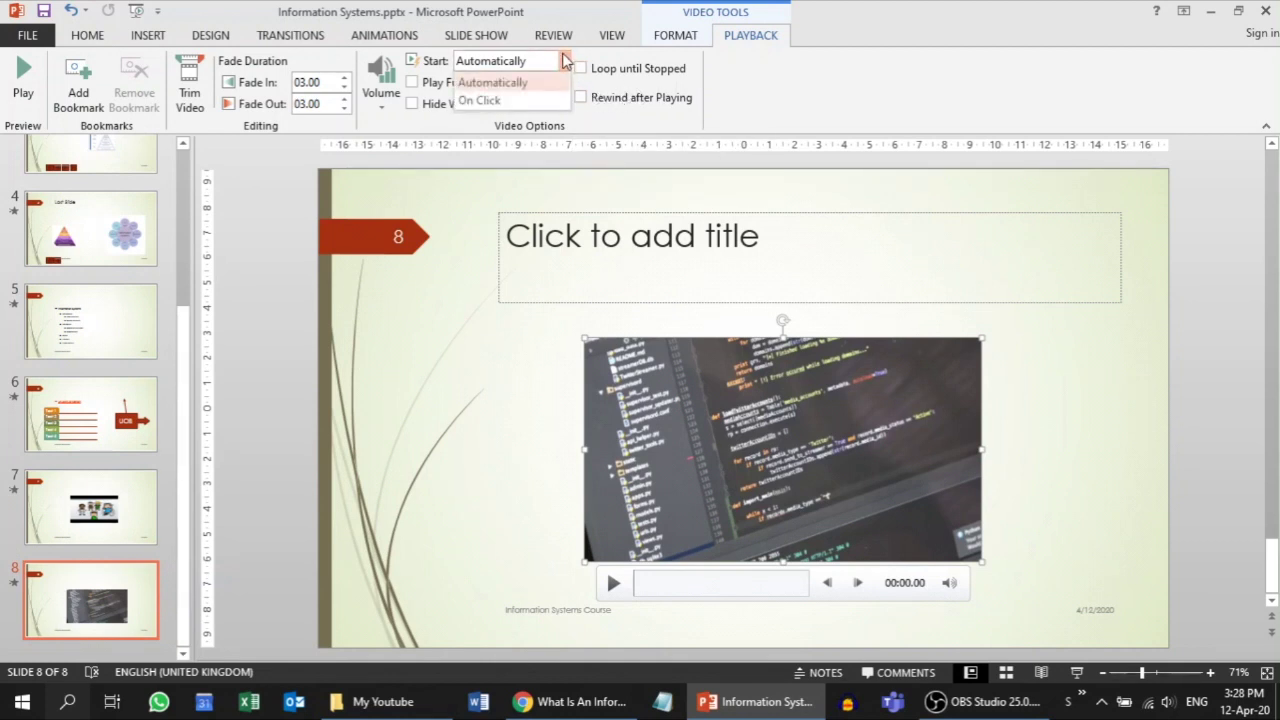
left_click(564, 61)
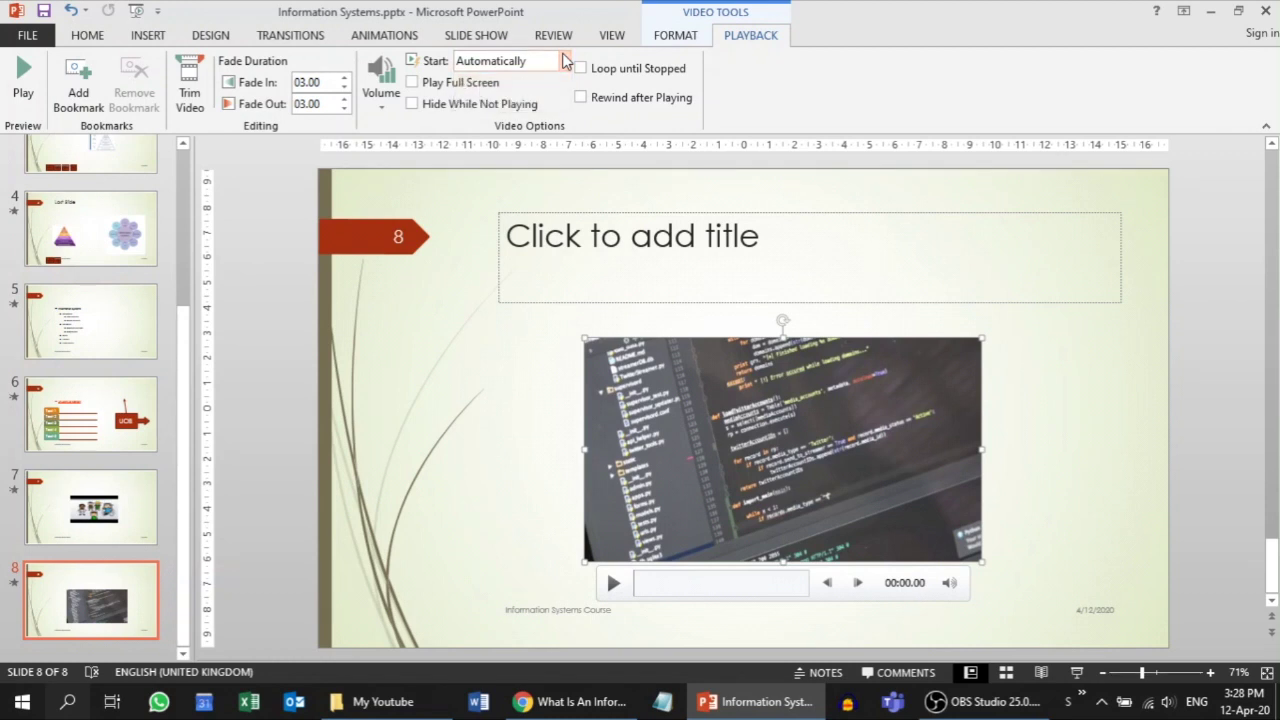
left_click(564, 61)
left_click(564, 61)
left_click(331, 82)
key("Return")
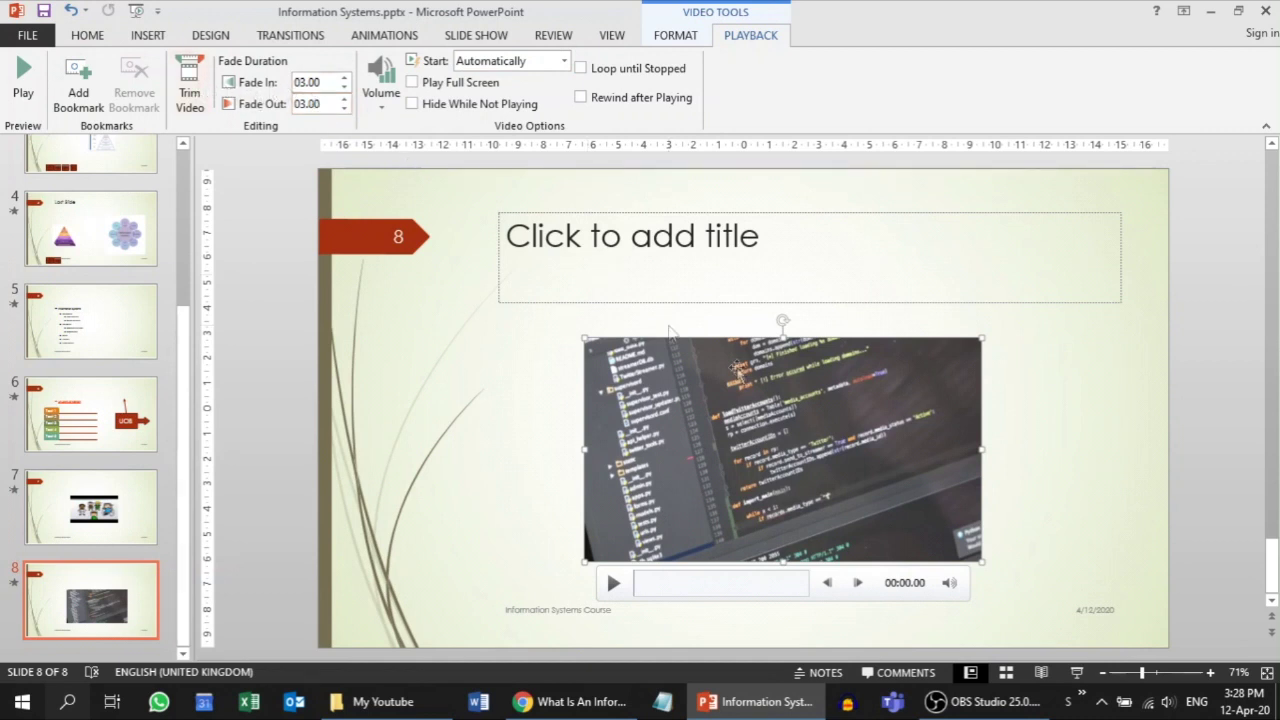